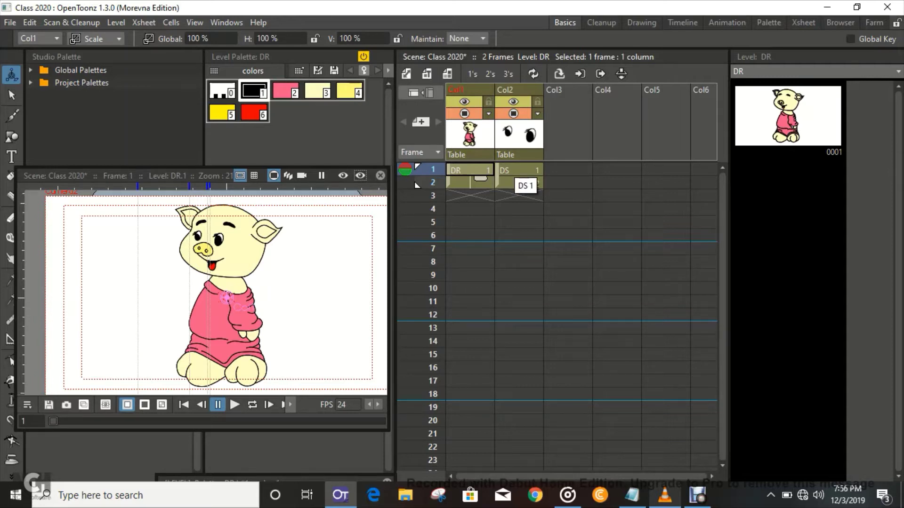
text(2)
key(Return)
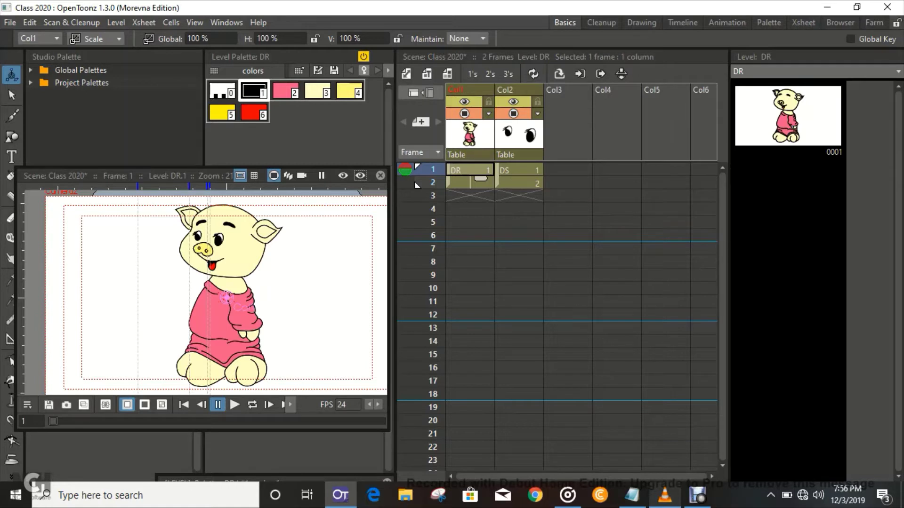
key(space)
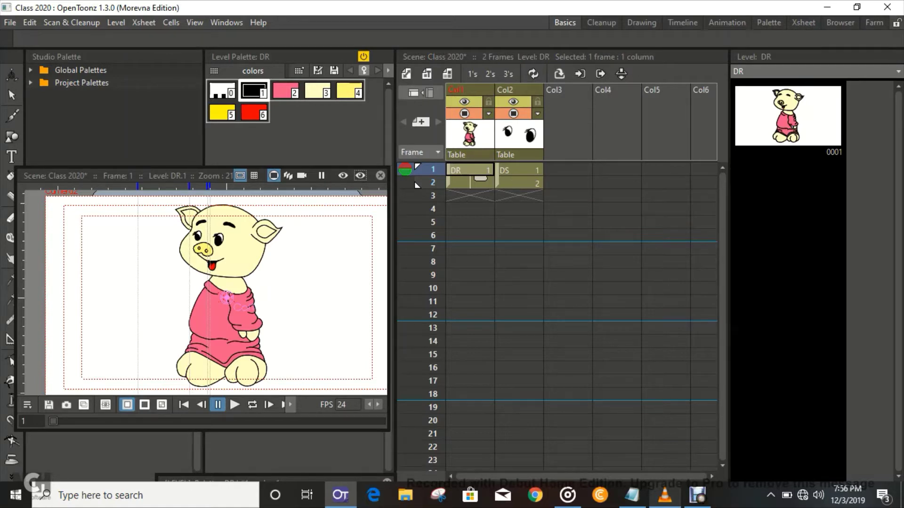
drag(226, 306, 223, 297)
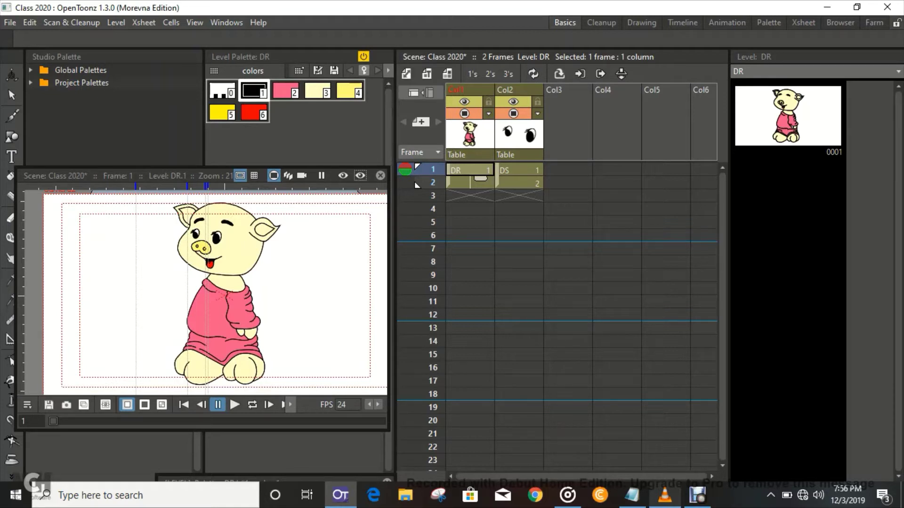
Step: View the pig drawing of the DR level on its own, without the eyes
click(519, 171)
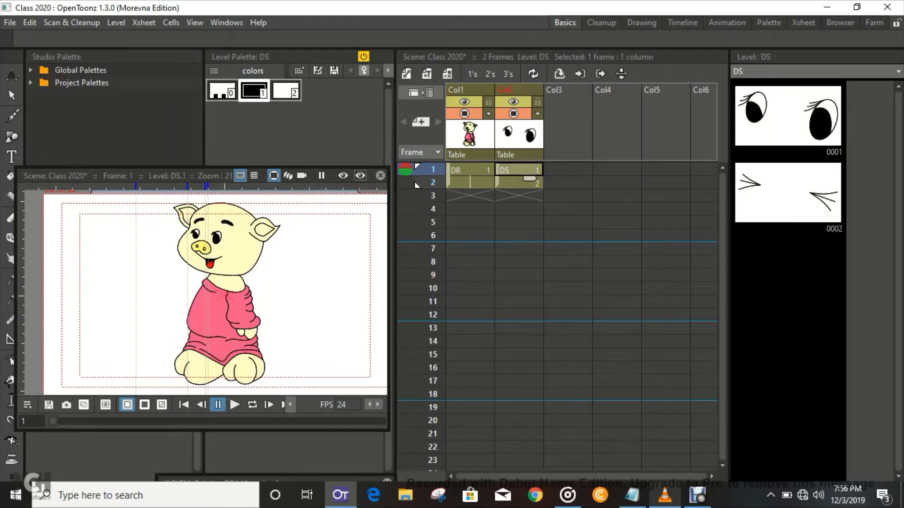
click(470, 170)
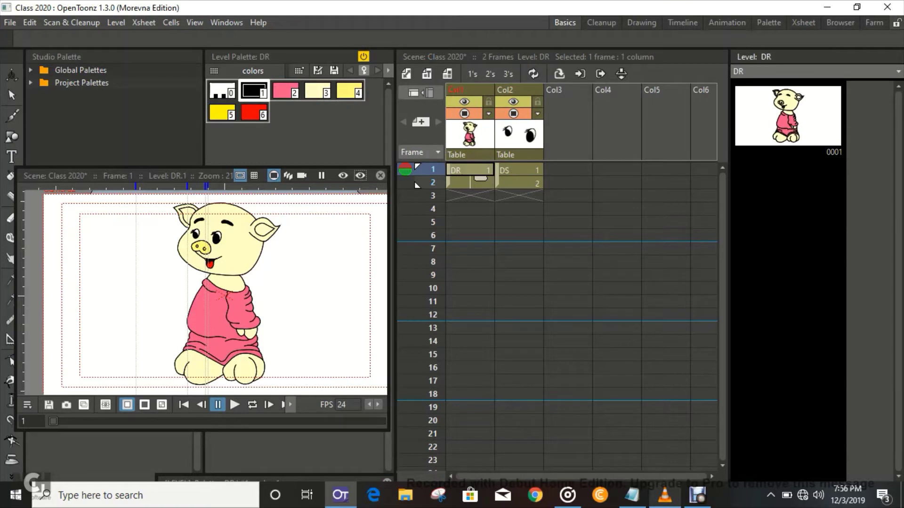
click(788, 115)
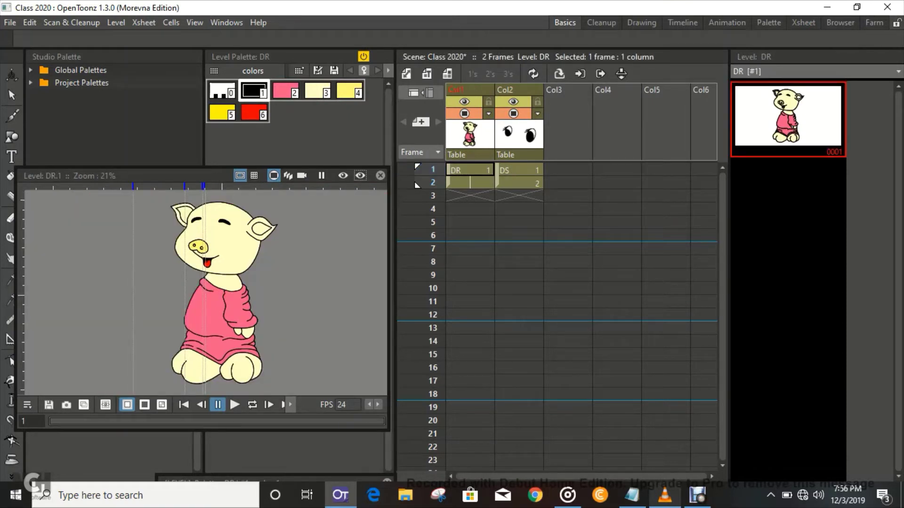
mouse_move(217, 292)
mouse_down()
mouse_move(218, 269)
mouse_move(215, 291)
mouse_up()
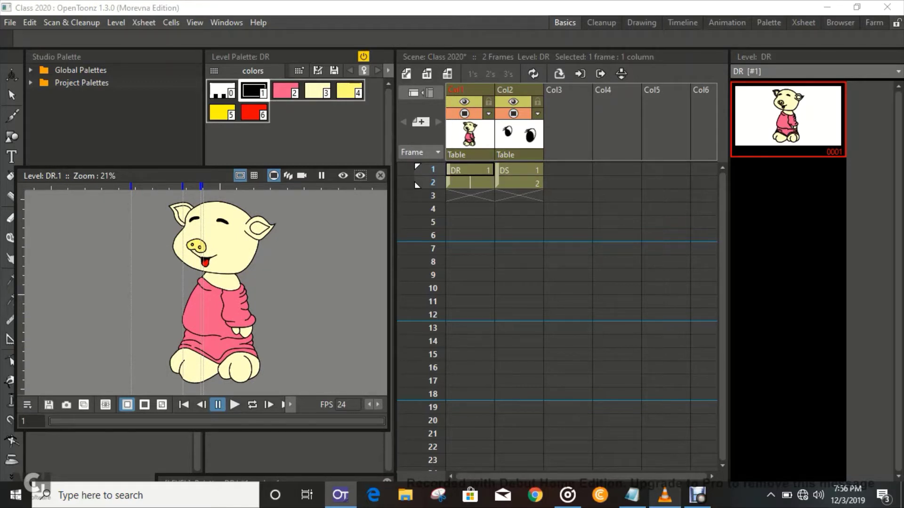
Step: View the open-eyes drawing 0001 and the closed-eyes drawing 0002 of the DS level up close
click(519, 170)
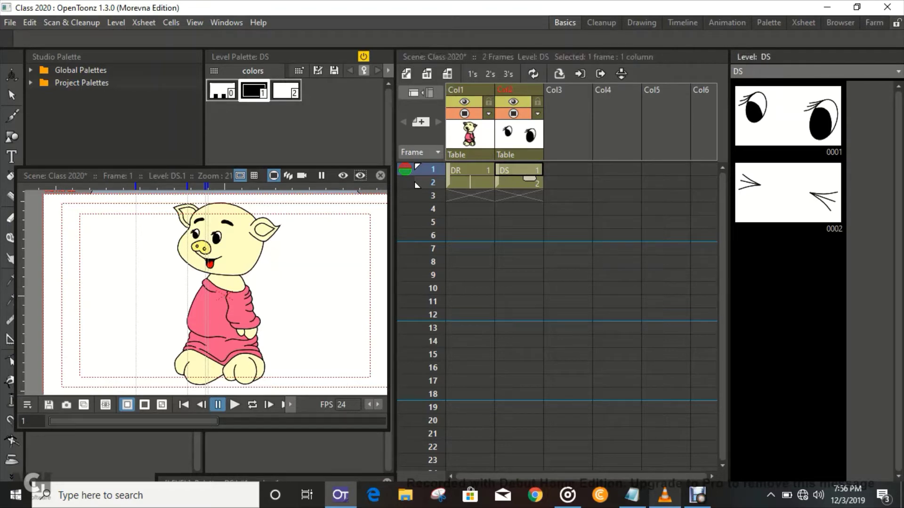
click(788, 117)
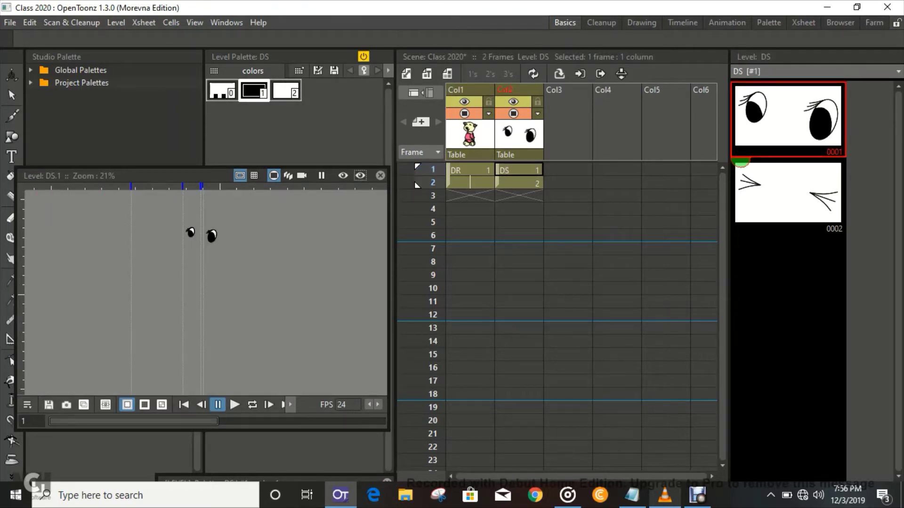
drag(211, 235, 202, 256)
scroll(264, 287, up, 5)
drag(264, 287, 324, 344)
click(788, 193)
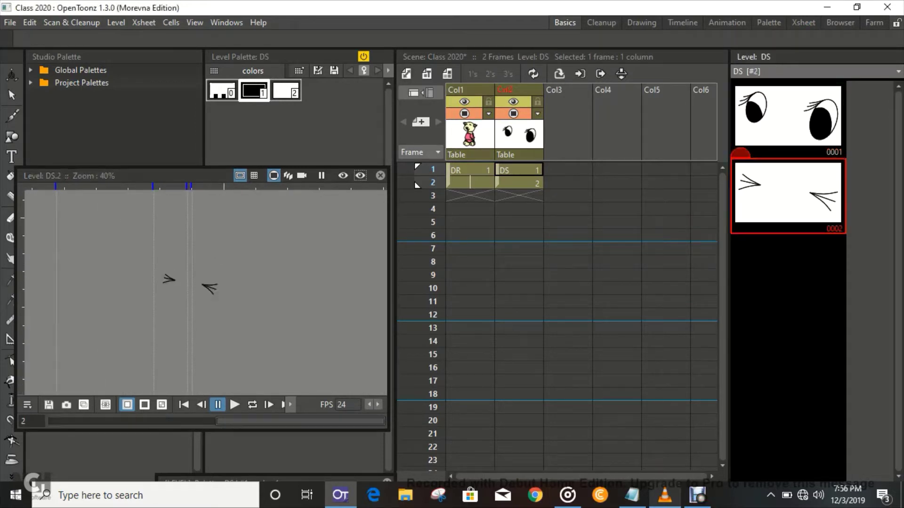
scroll(231, 301, up, 2)
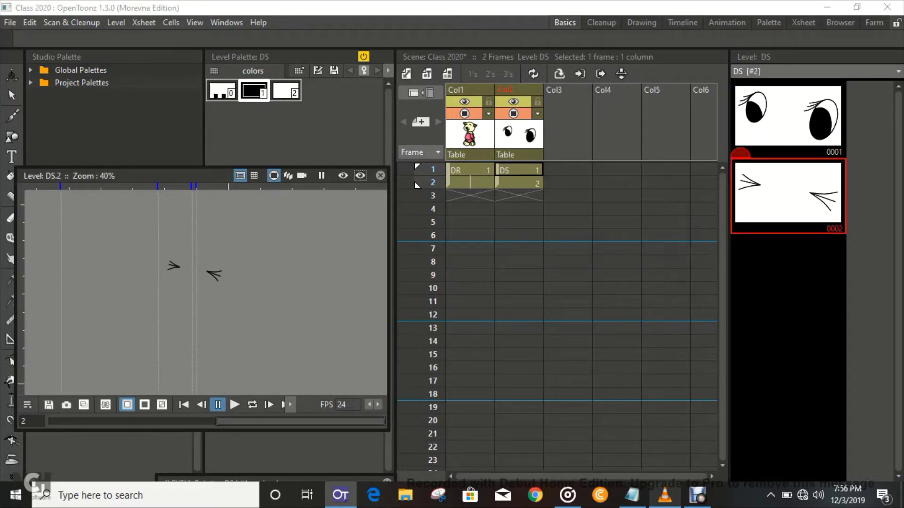
drag(230, 301, 251, 291)
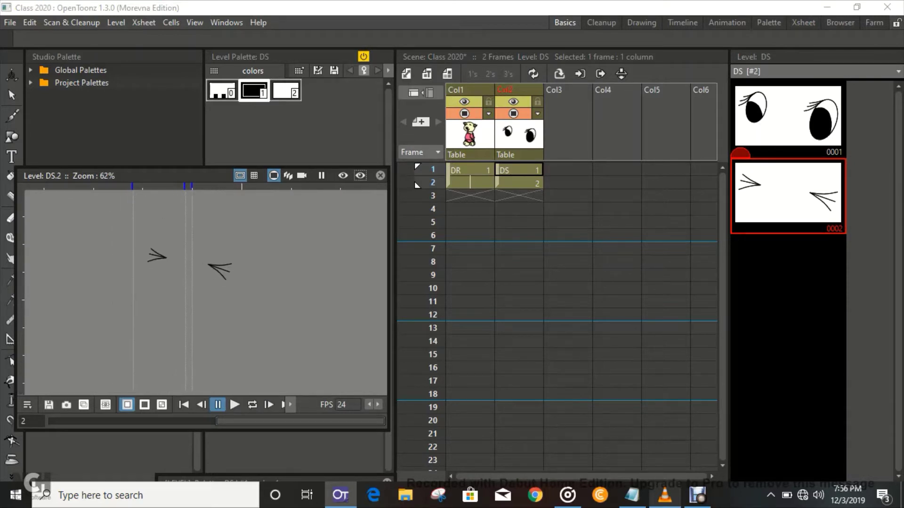
Step: Return to the scene and set frame 2 of the DS eyes column to drawing 1
click(519, 170)
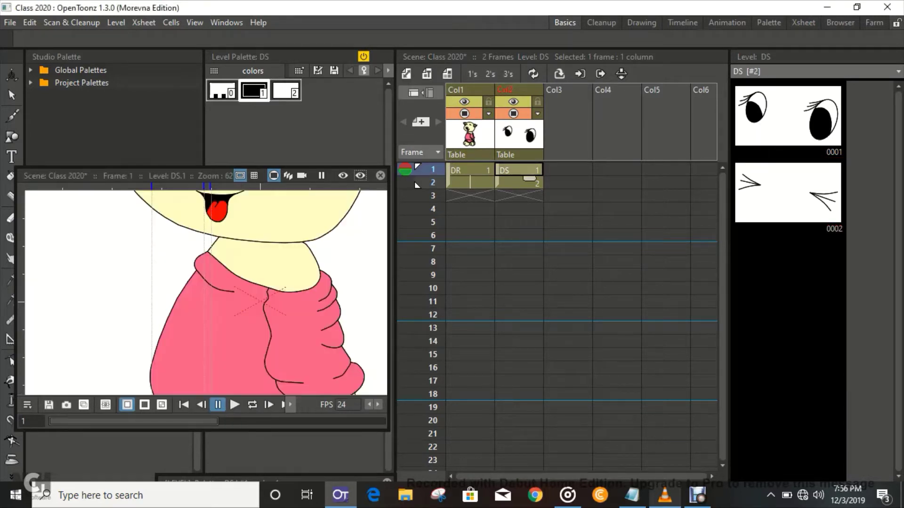
drag(277, 211, 257, 294)
scroll(276, 245, down, 3)
scroll(275, 246, down, 1)
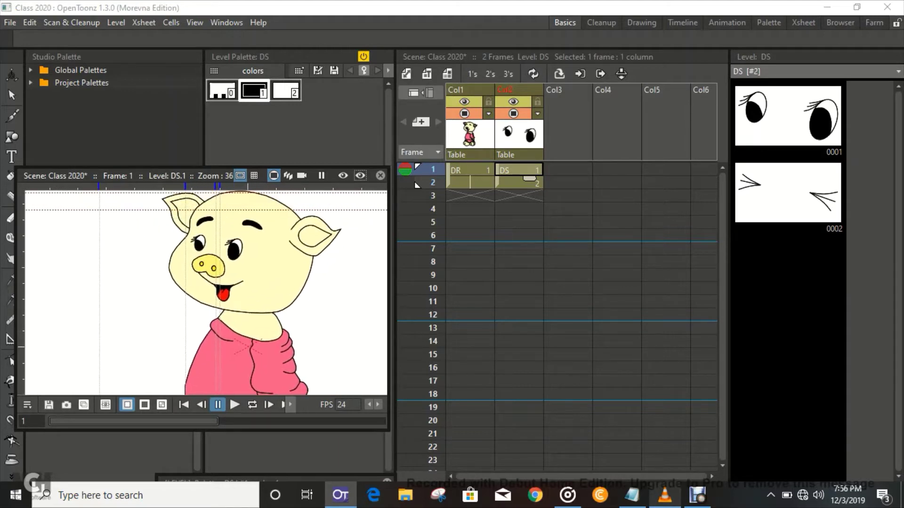
scroll(206, 292, down, 1)
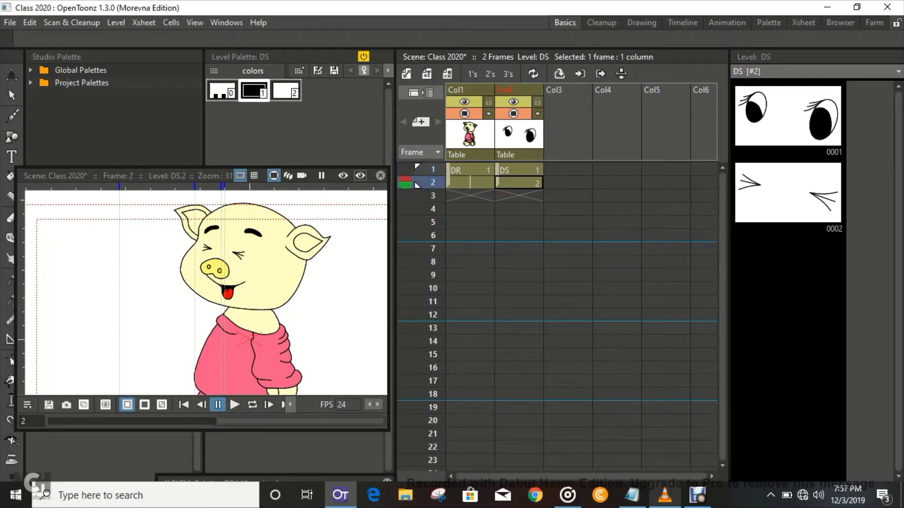
click(519, 183)
double_click(518, 183)
text(1)
key(Return)
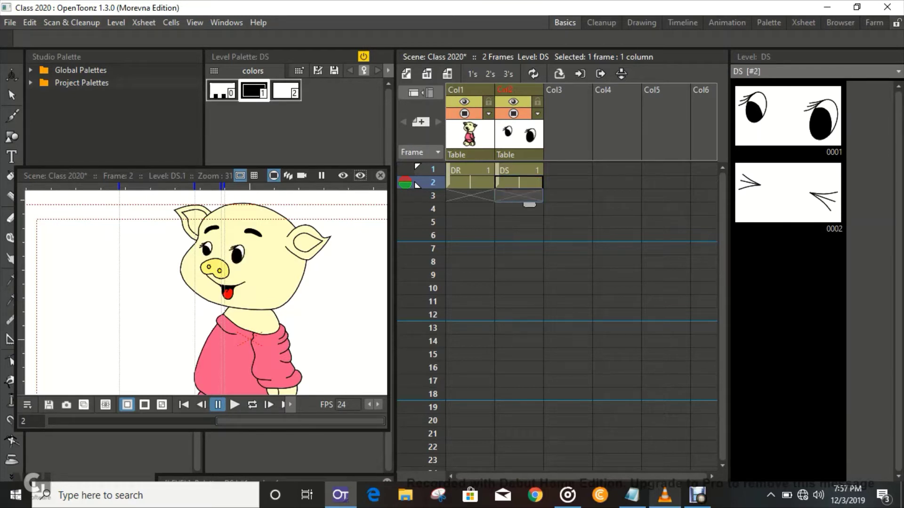
Step: Extend the DR and DS columns together to frame 48, holding drawing 1 in both
drag(470, 182, 529, 339)
scroll(416, 184, up, 10)
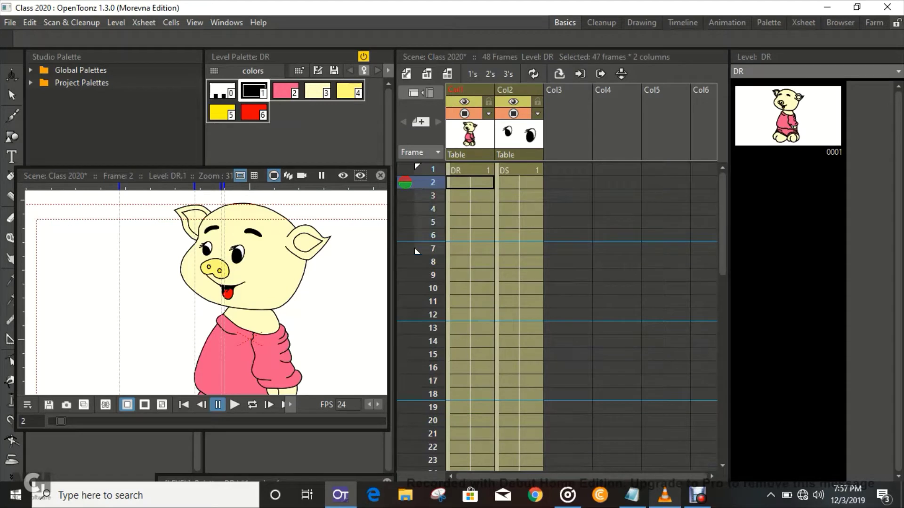
scroll(420, 251, down, 1)
scroll(419, 282, down, 3)
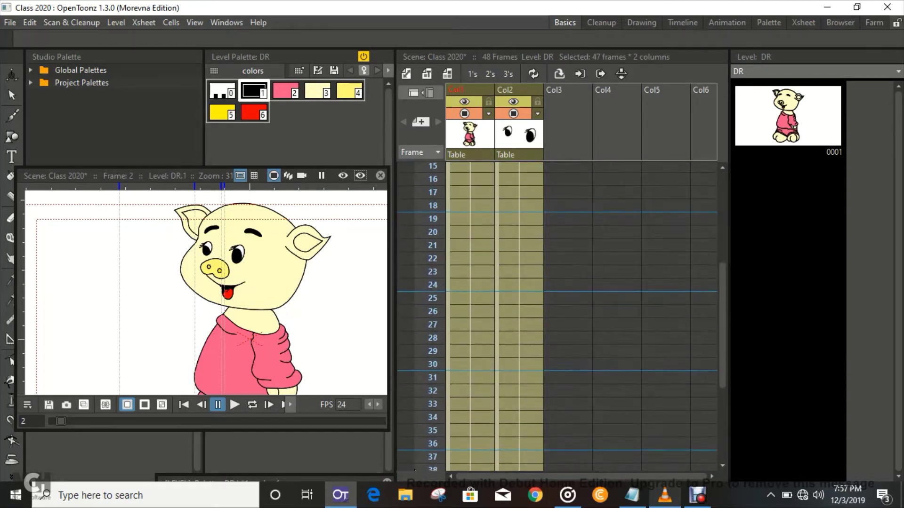
scroll(417, 391, down, 3)
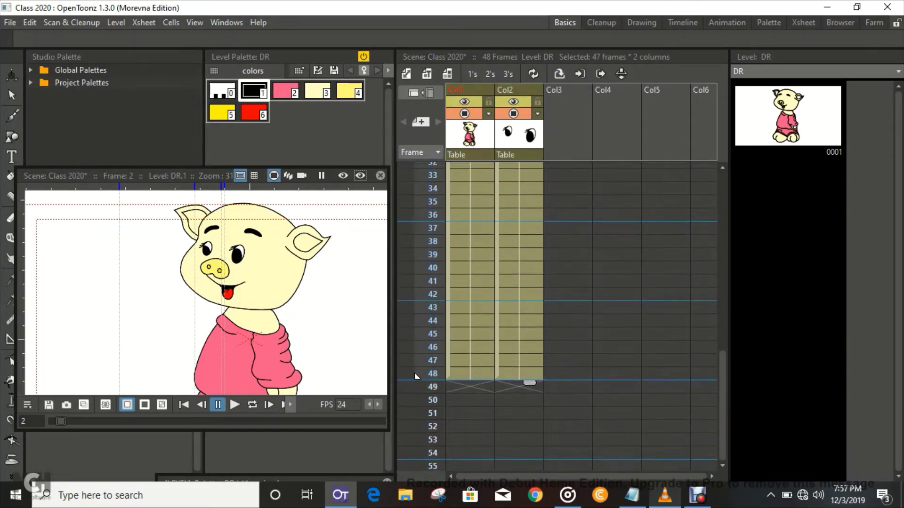
scroll(419, 372, up, 7)
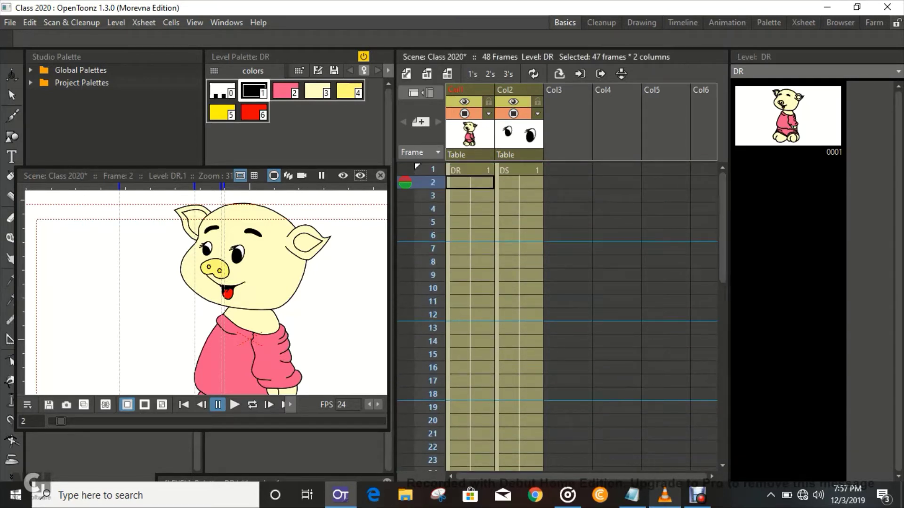
Step: Create a blink in the DS column by setting frame 16 to drawing 2 and frame 19 back to drawing 1
click(523, 170)
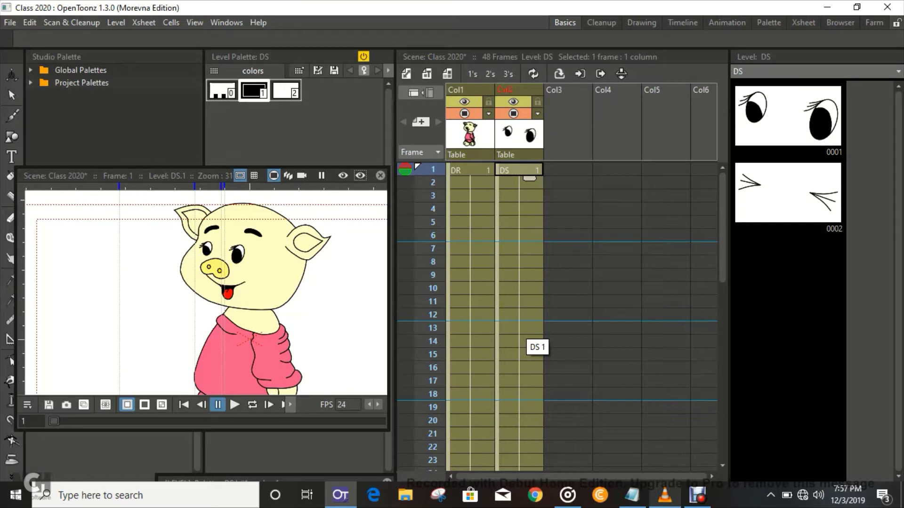
drag(722, 240, 723, 266)
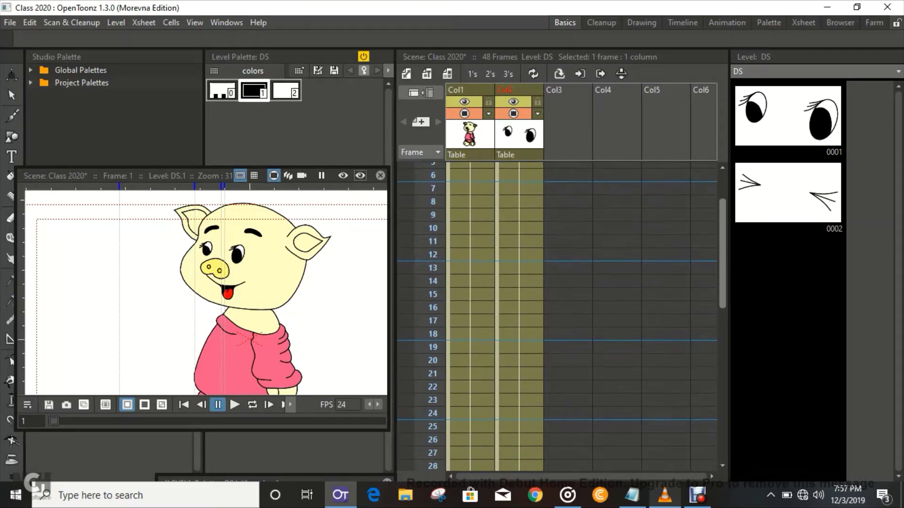
scroll(561, 316, up, 2)
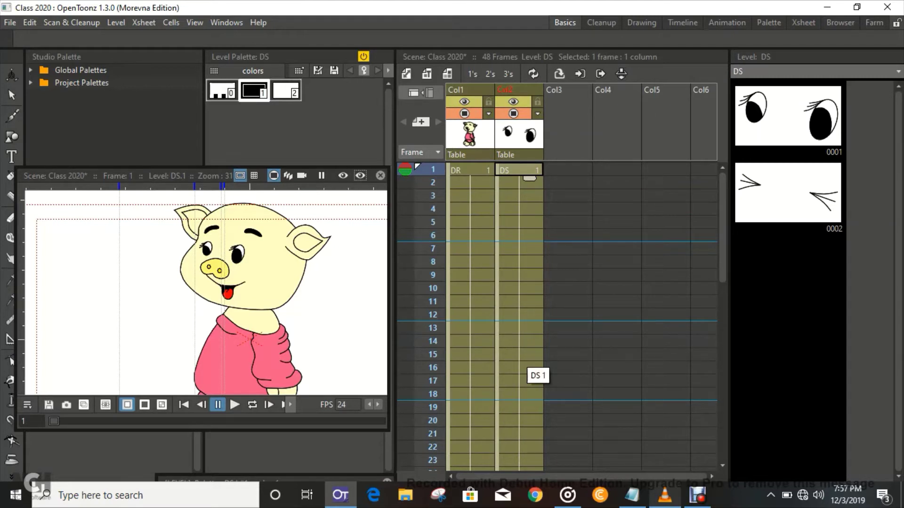
click(526, 368)
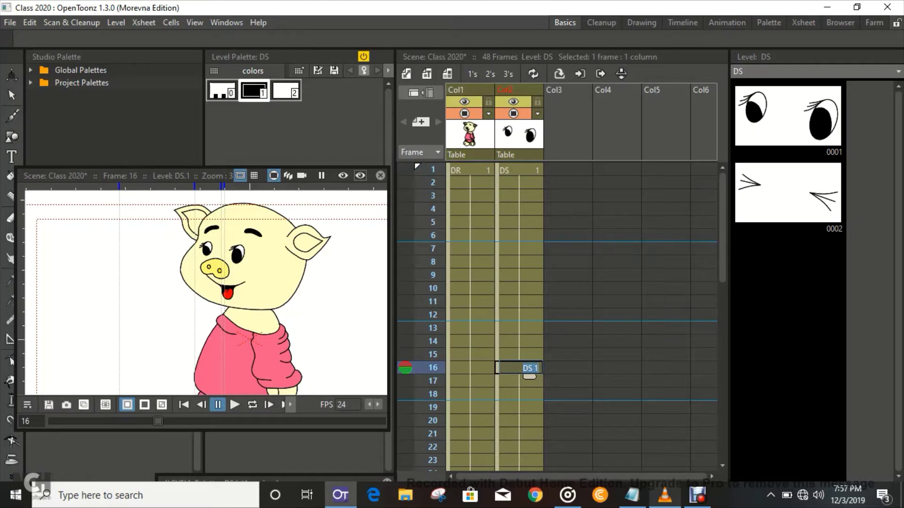
text(2)
key(Return)
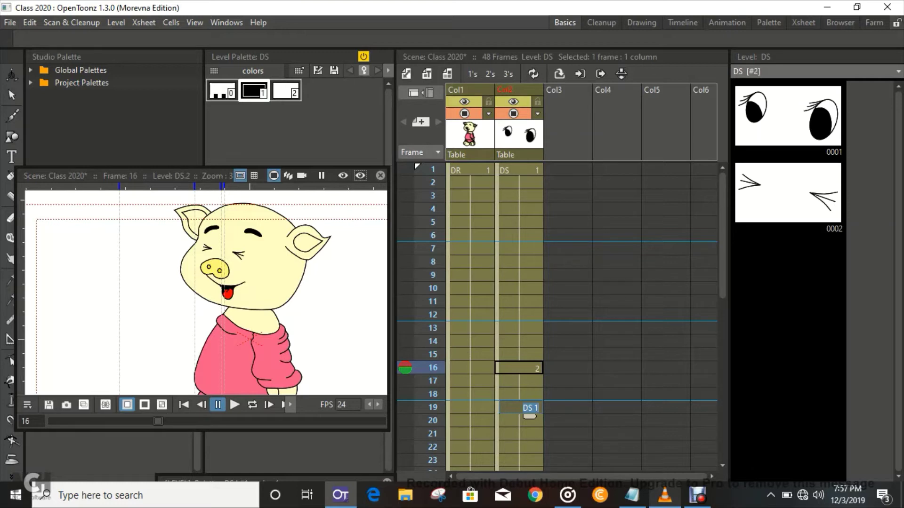
click(527, 356)
click(528, 368)
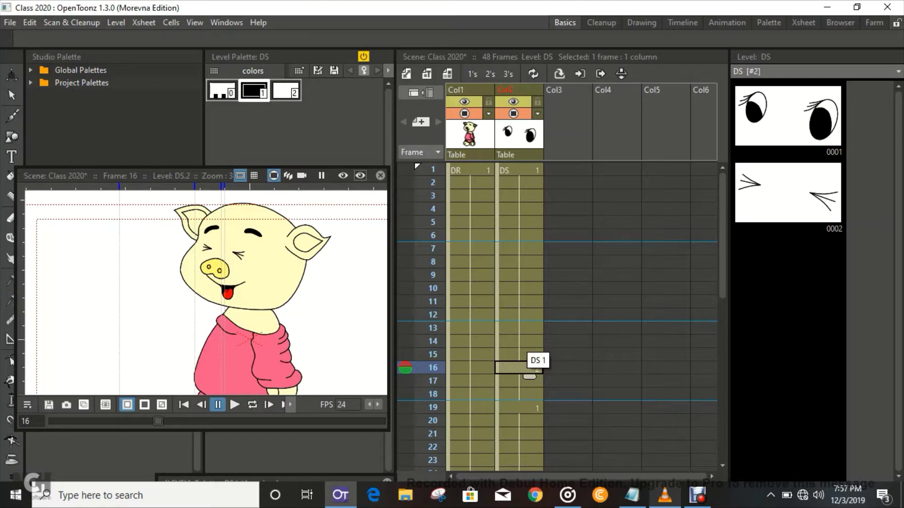
Step: Play the scene in a loop to preview the blink, and stop the playback
click(518, 170)
key(l)
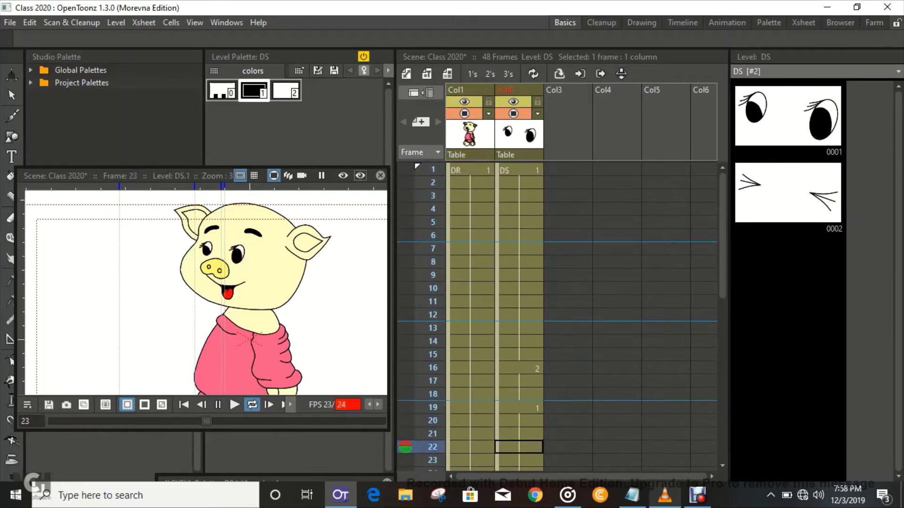
key(l)
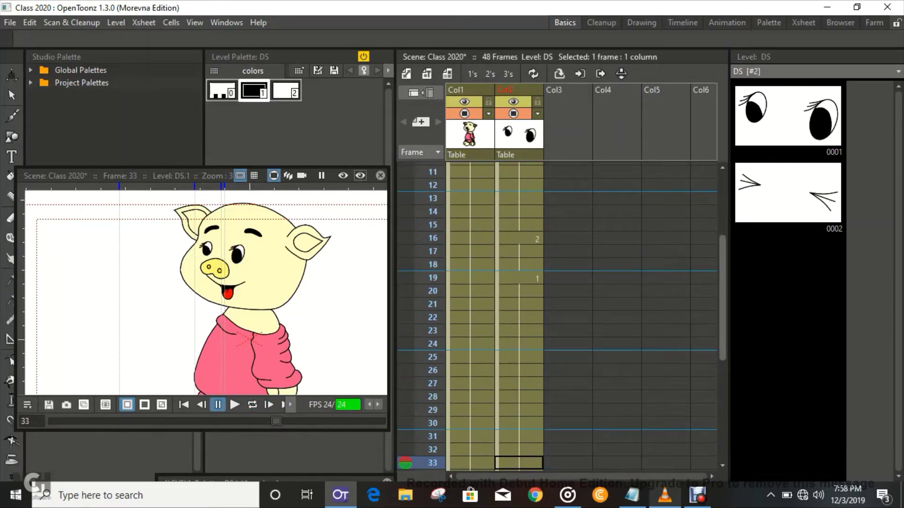
Step: Review the DR body column and the DS eyes column across the scene's frames
drag(722, 298, 722, 235)
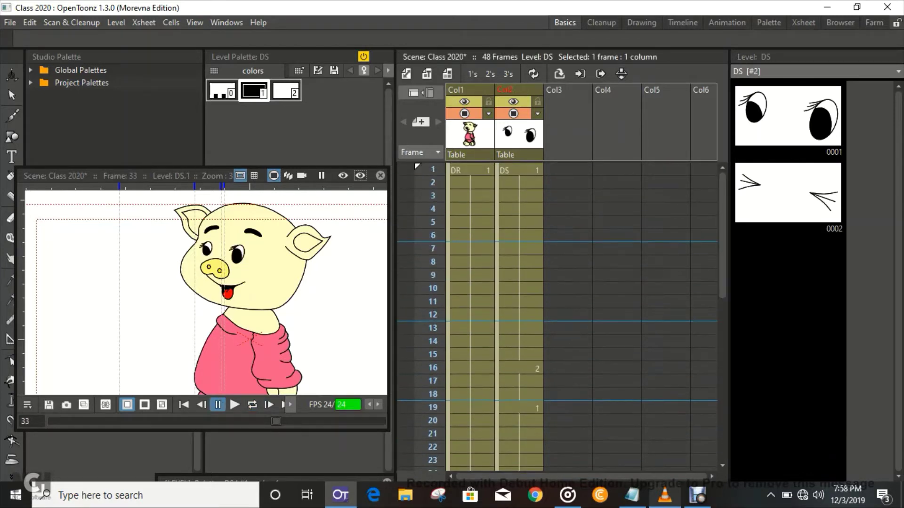
click(519, 171)
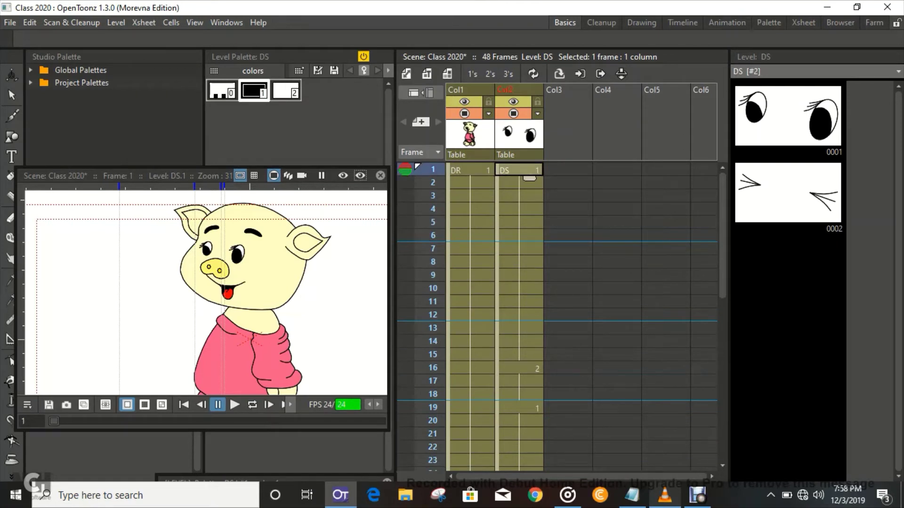
key(Down)
click(470, 171)
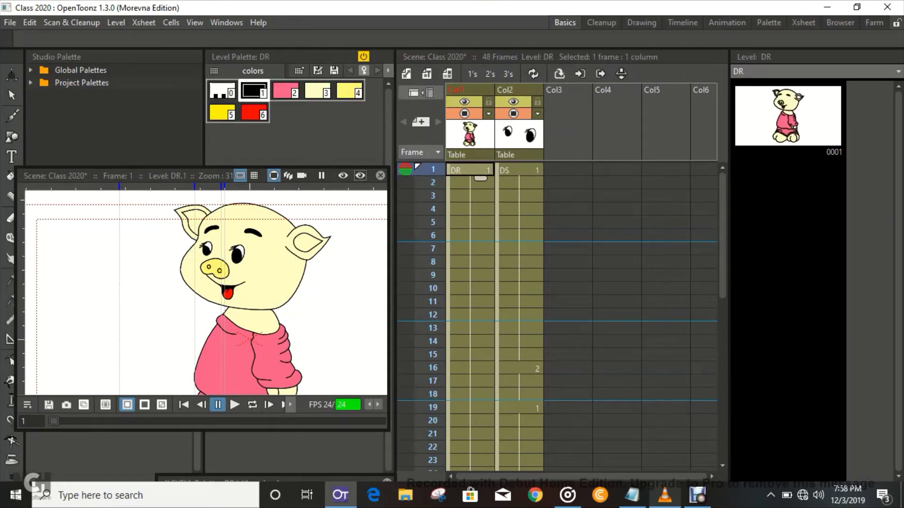
click(519, 171)
click(470, 170)
click(519, 171)
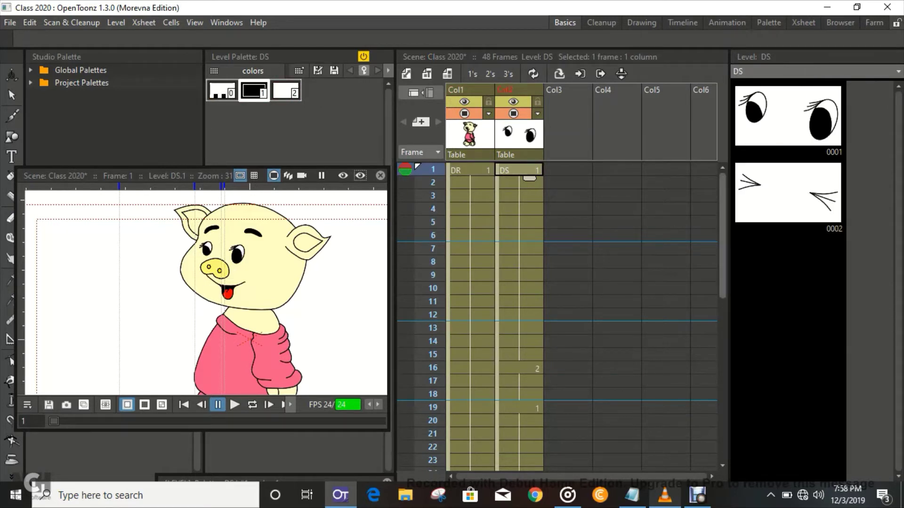
scroll(558, 315, down, 8)
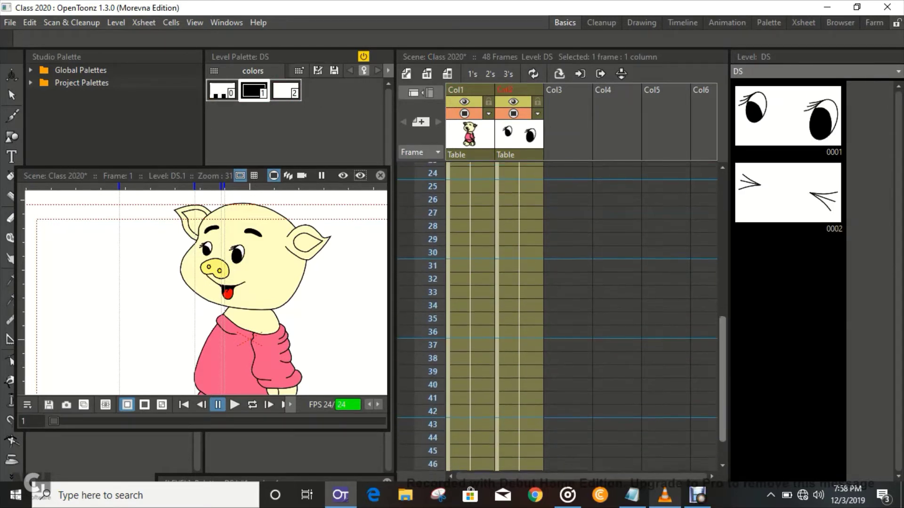
scroll(558, 315, up, 8)
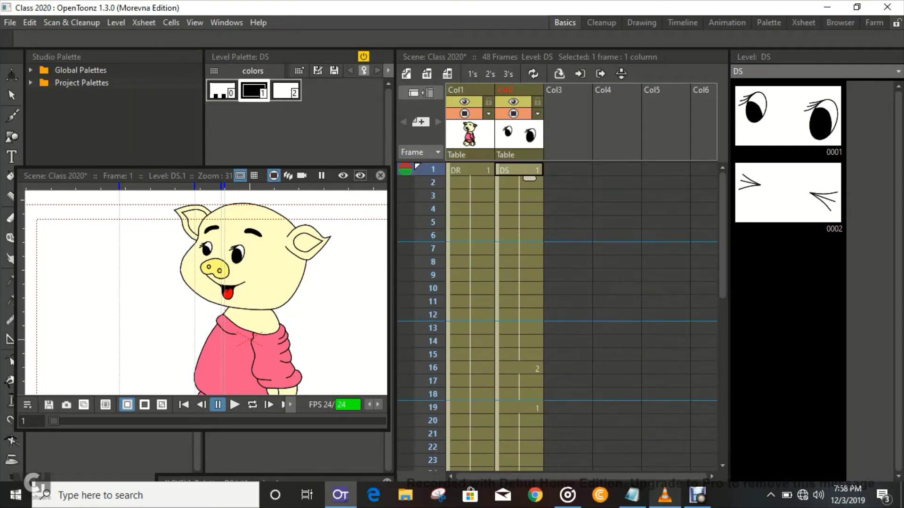
click(473, 170)
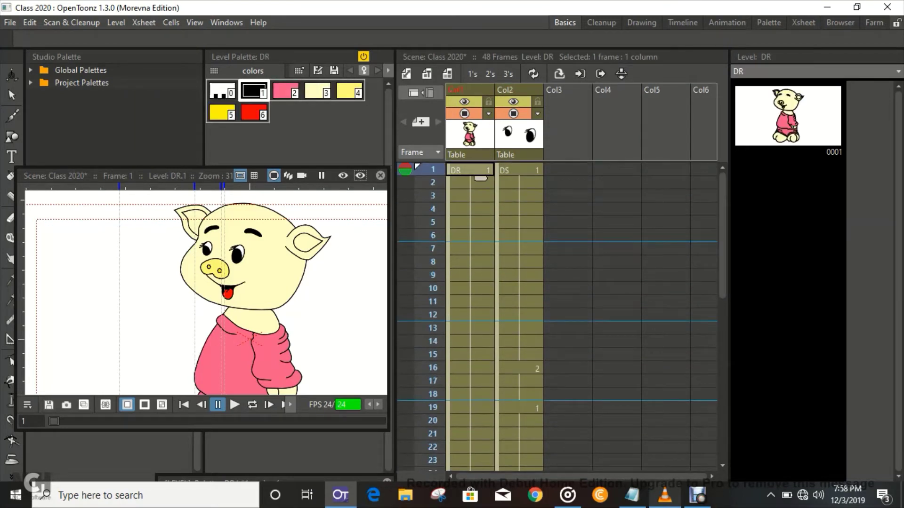
Step: Compare frames 16 and 1 of the DS eyes column, and play the scene in a loop to preview the blink
click(523, 368)
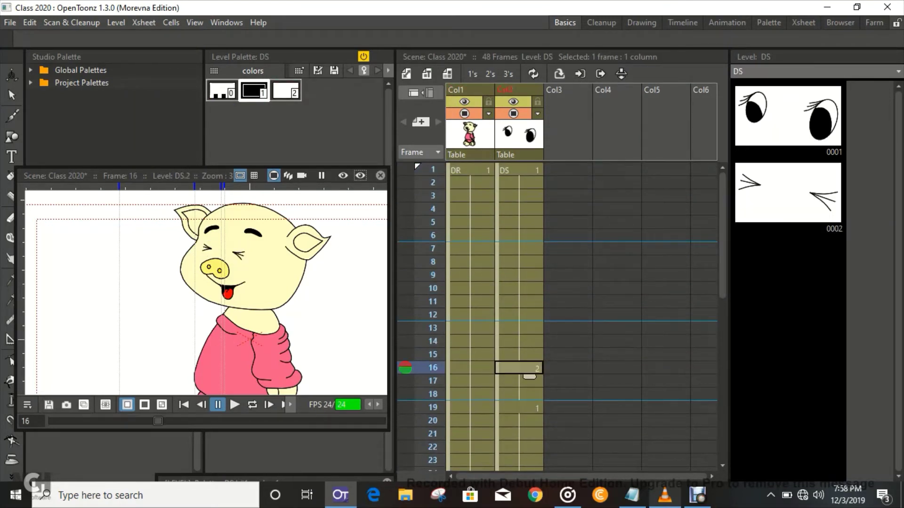
click(471, 369)
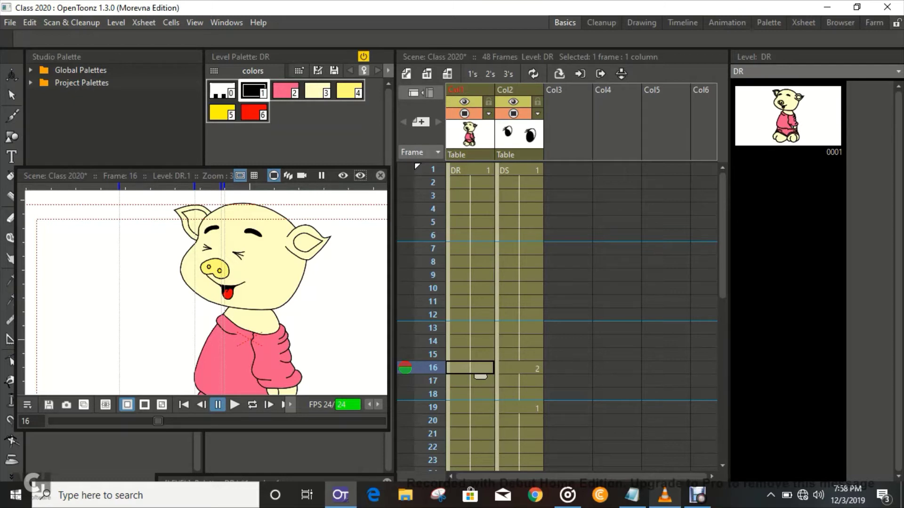
click(519, 368)
click(519, 170)
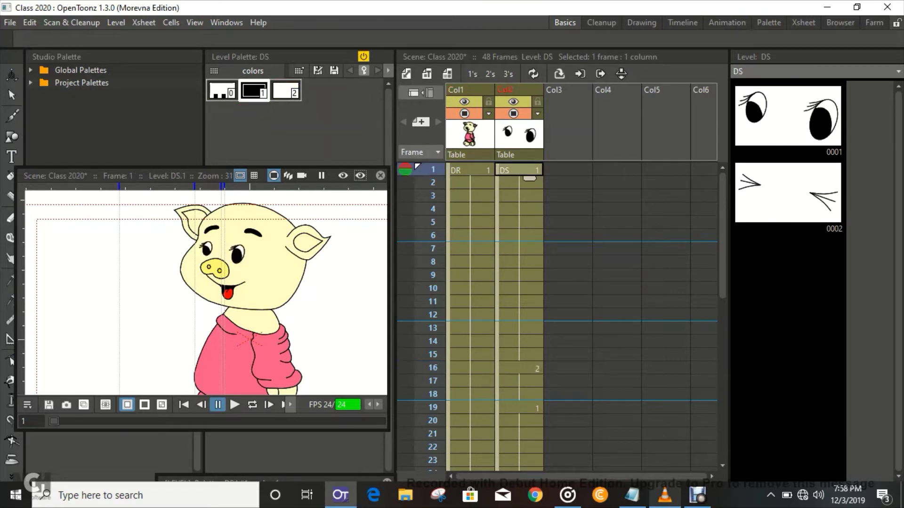
key(l)
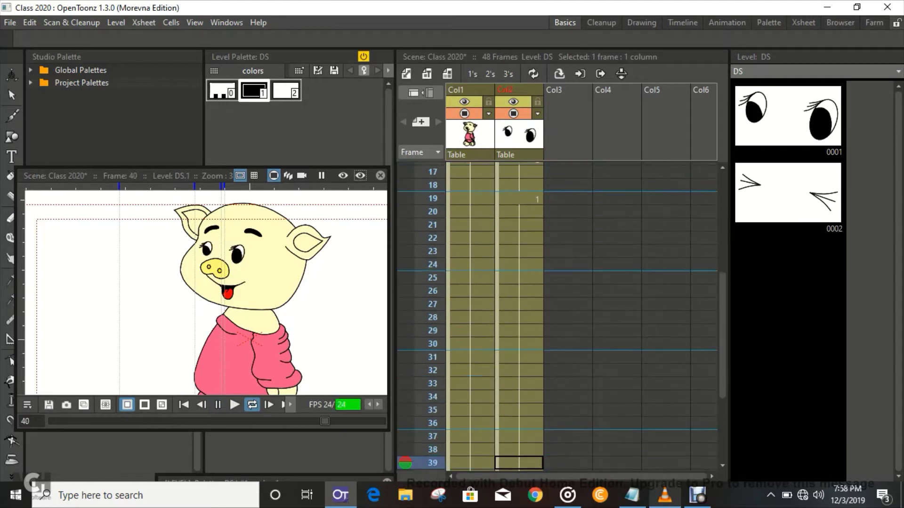
key(l)
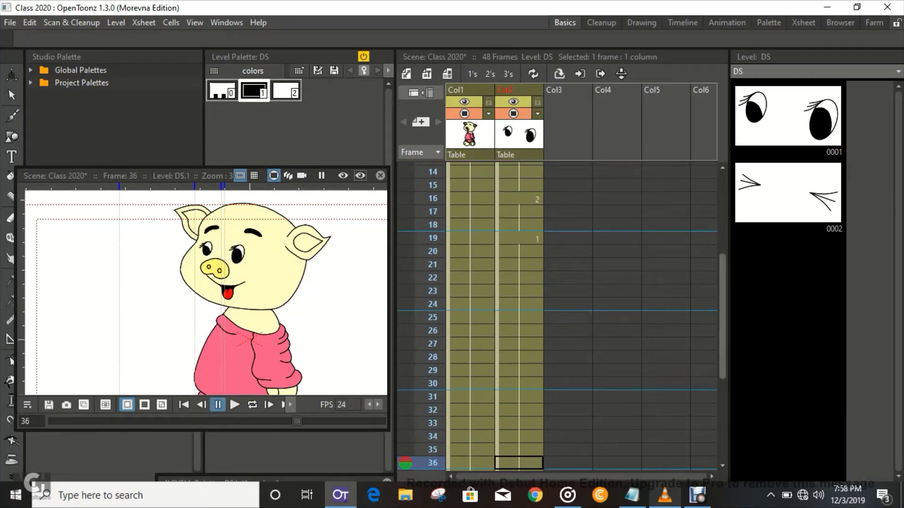
drag(722, 316, 723, 235)
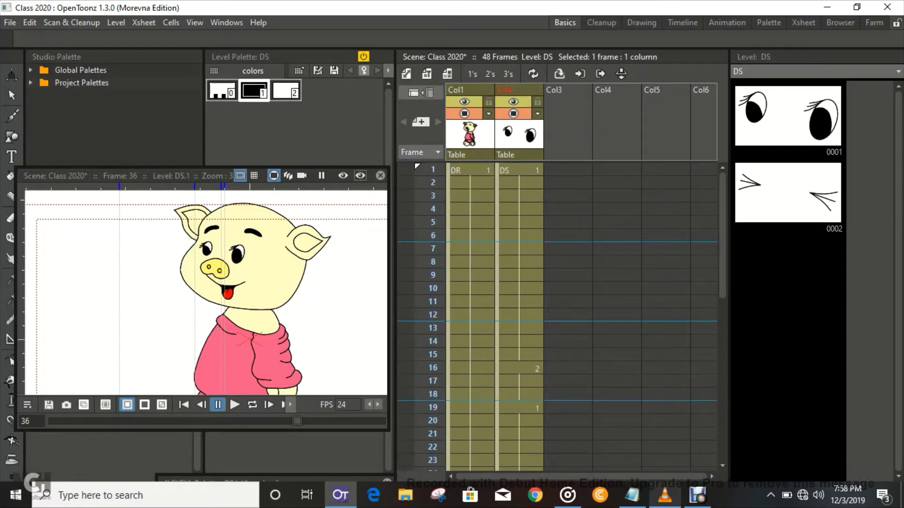
click(516, 172)
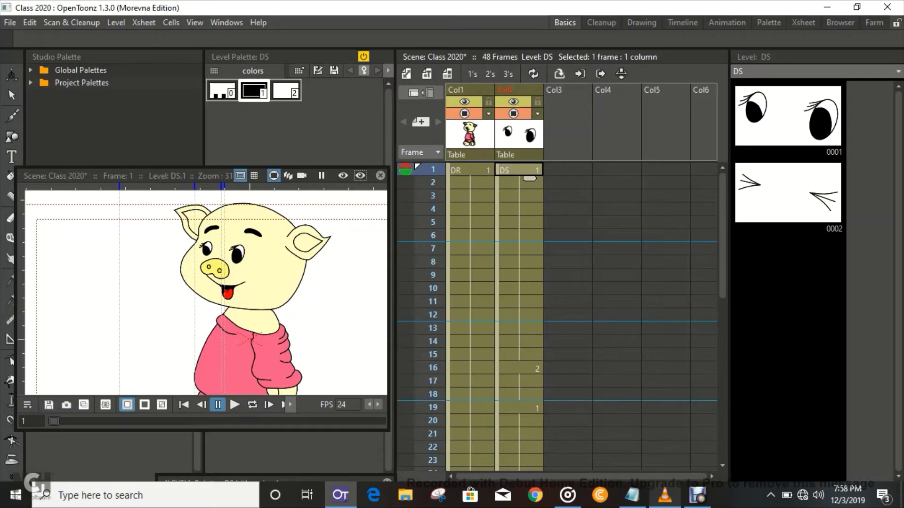
Step: Display drawing 1 of the DR level on its own for level editing, and open the stage schematic
click(470, 90)
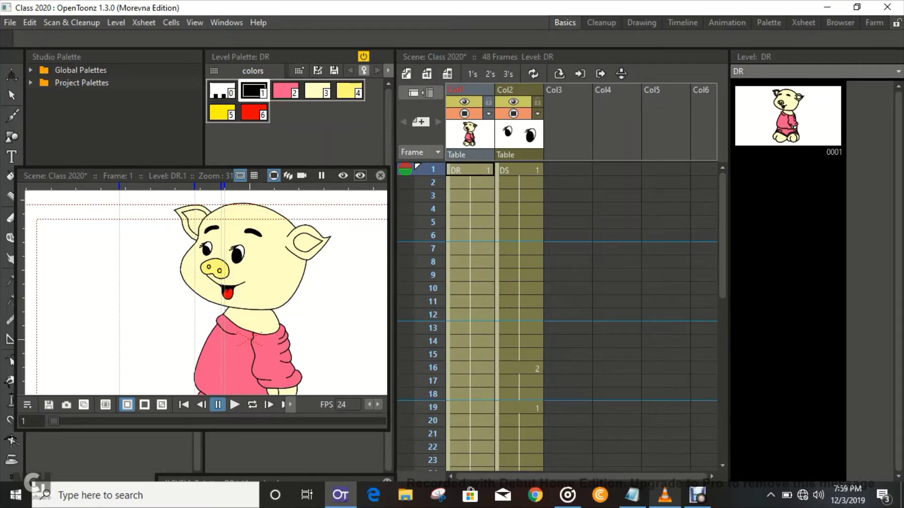
click(471, 170)
click(788, 116)
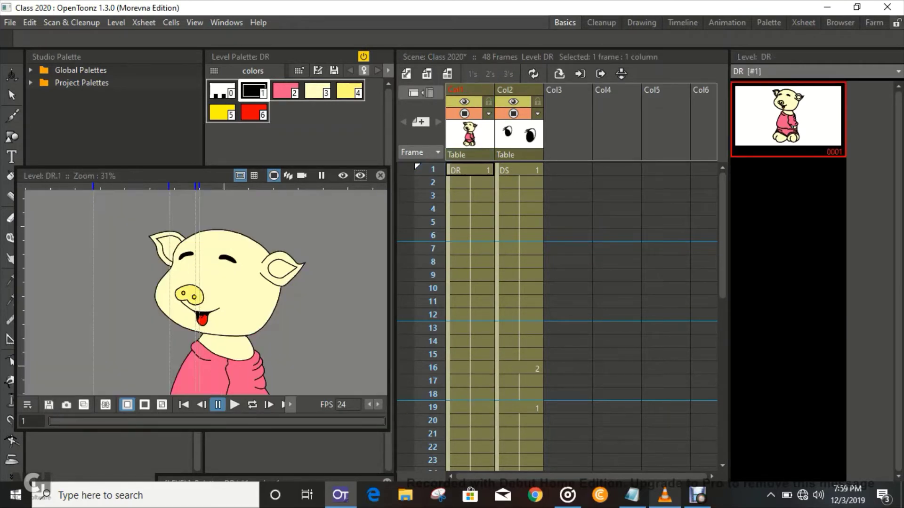
drag(225, 306, 227, 264)
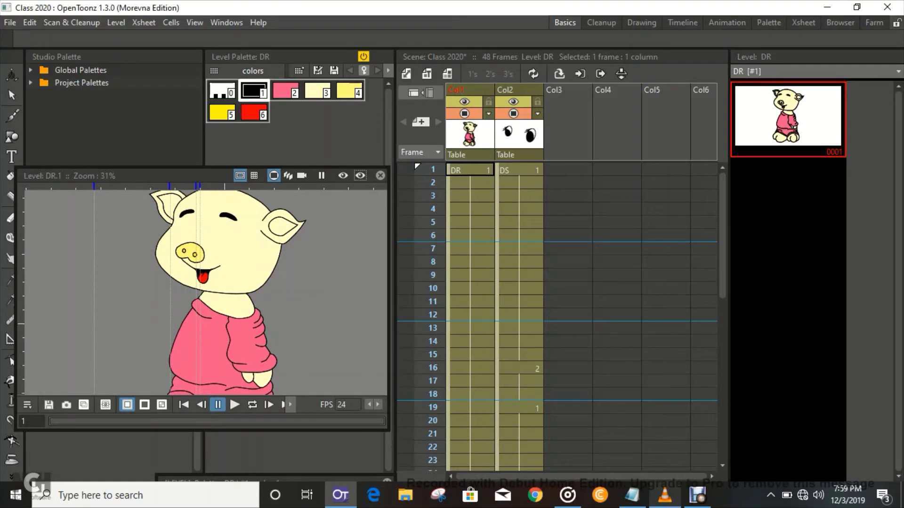
click(227, 22)
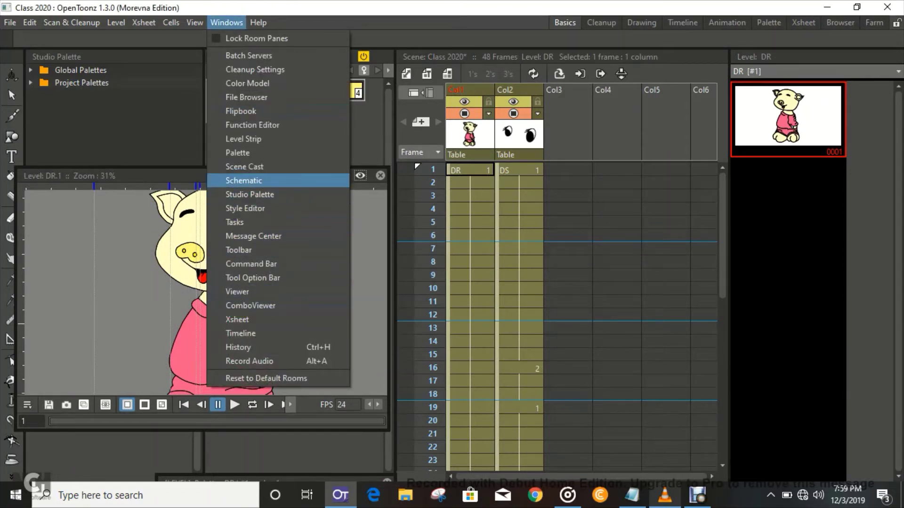
click(243, 181)
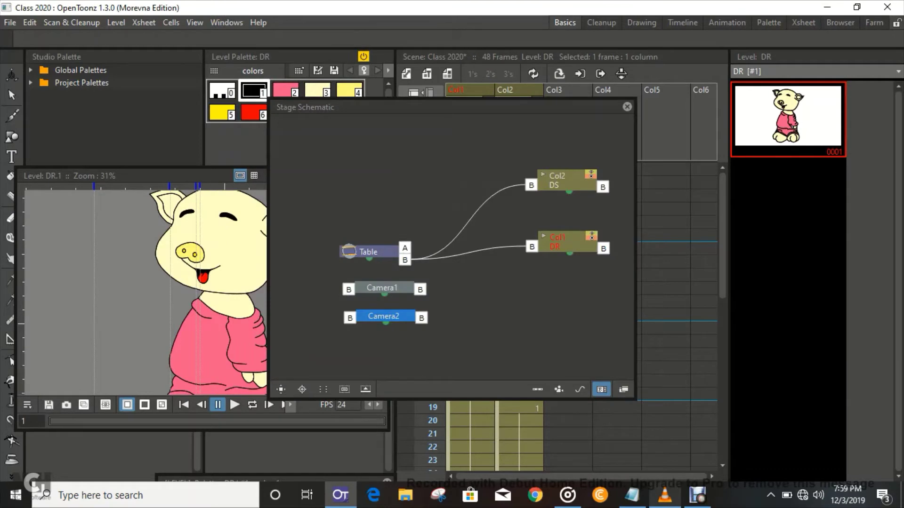
Step: Parent the DR node to the DS node in the stage schematic, and try to reverse the link so DS follows DR
drag(565, 181, 484, 176)
drag(565, 243, 521, 188)
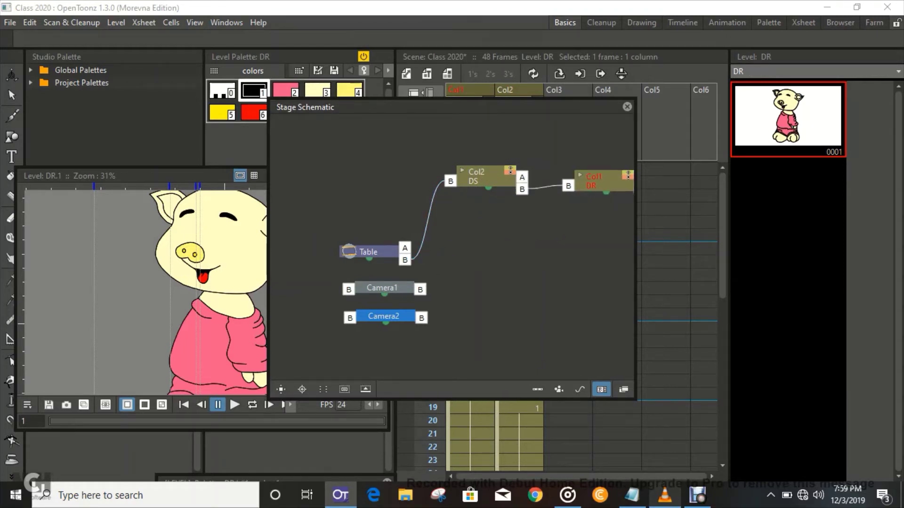
drag(598, 181, 396, 175)
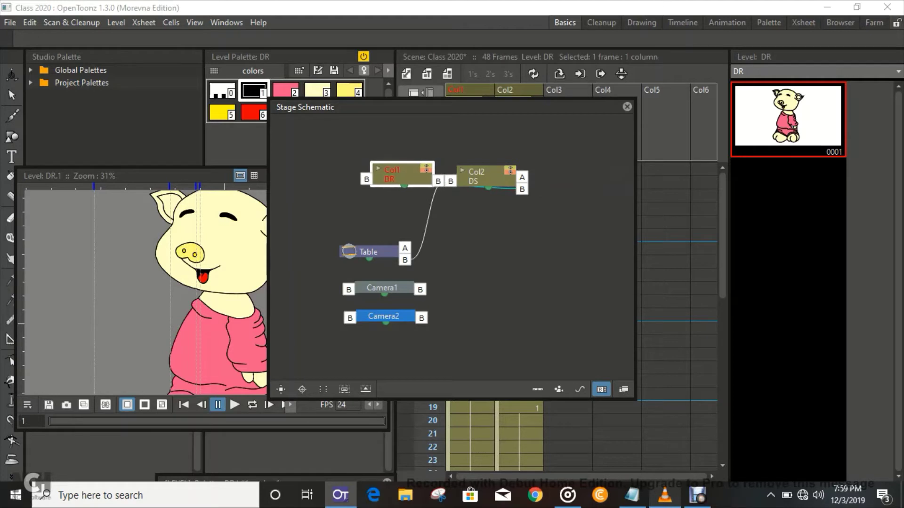
drag(485, 177, 437, 181)
drag(402, 174, 433, 158)
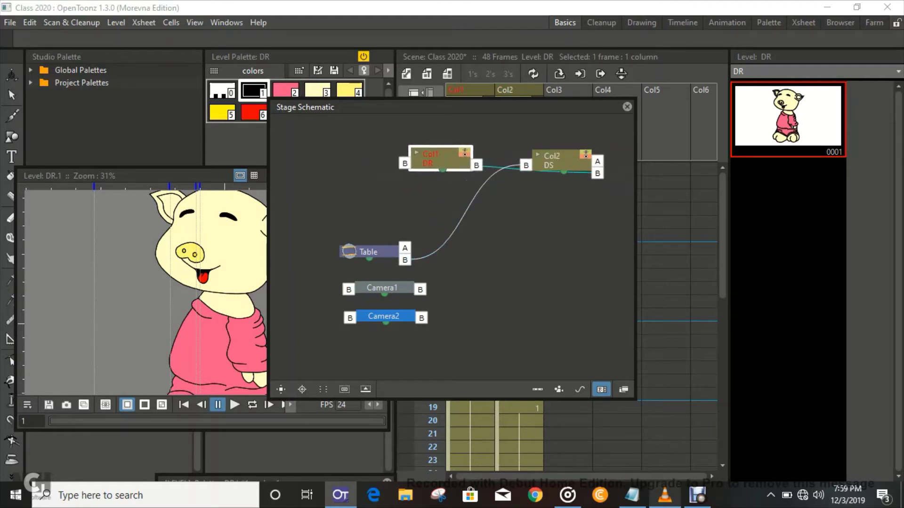
drag(526, 165, 483, 160)
drag(549, 163, 466, 217)
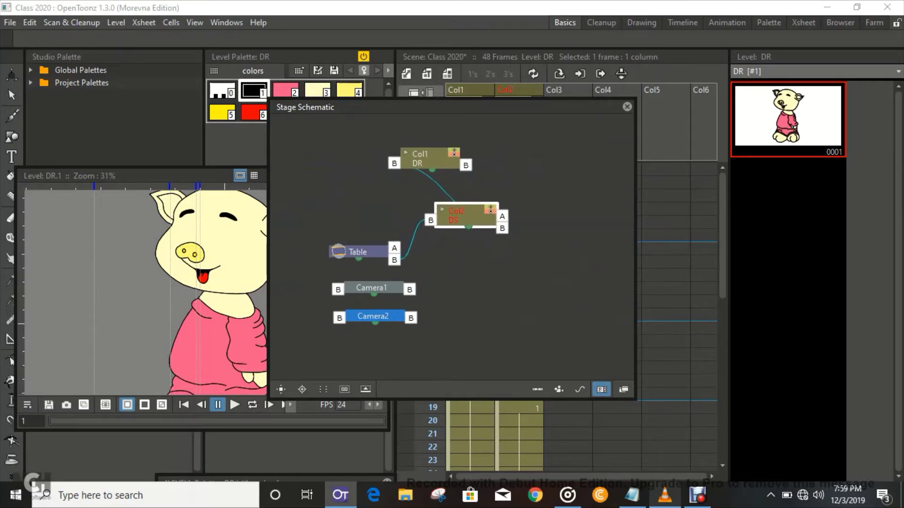
drag(424, 155, 351, 169)
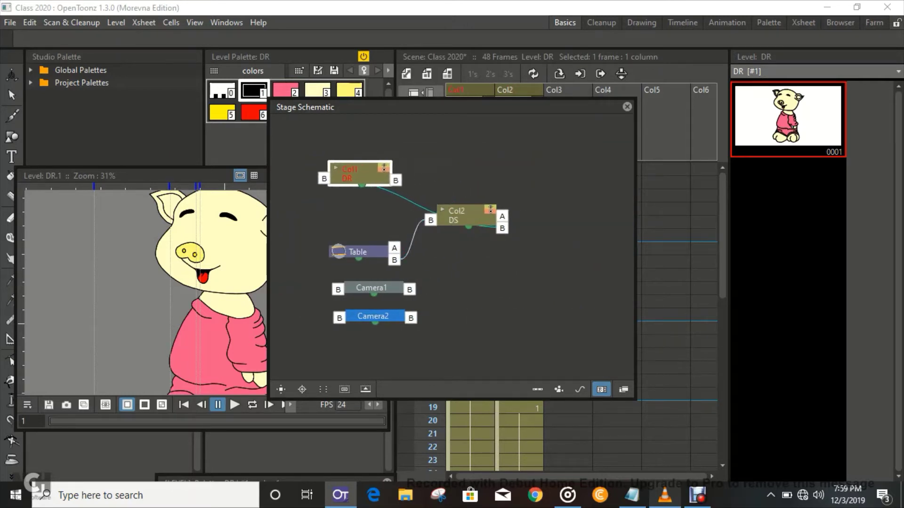
drag(430, 220, 396, 181)
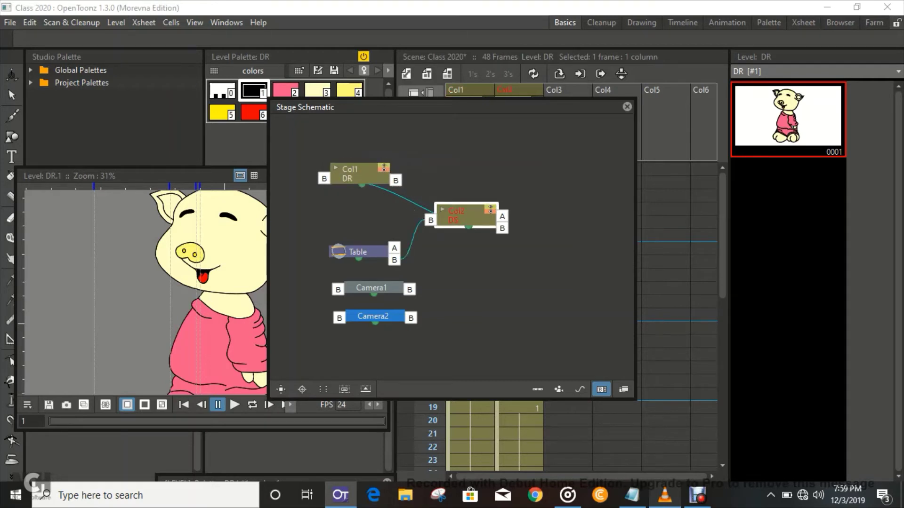
drag(463, 213, 544, 185)
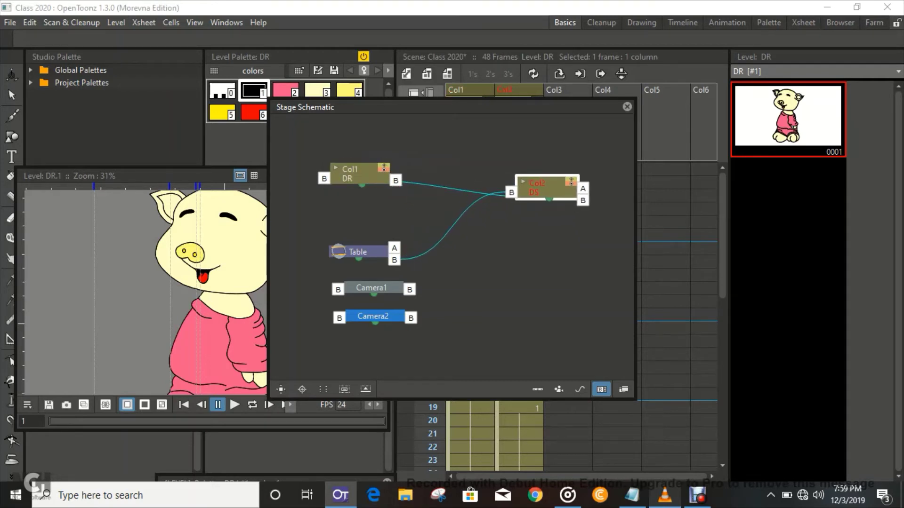
Step: Link the DR body node to the Table and the DS eyes node to DR's B output, and close the stage schematic
drag(383, 169, 472, 169)
mouse_move(412, 179)
mouse_down()
mouse_move(401, 277)
mouse_move(396, 259)
mouse_move(337, 243)
mouse_up()
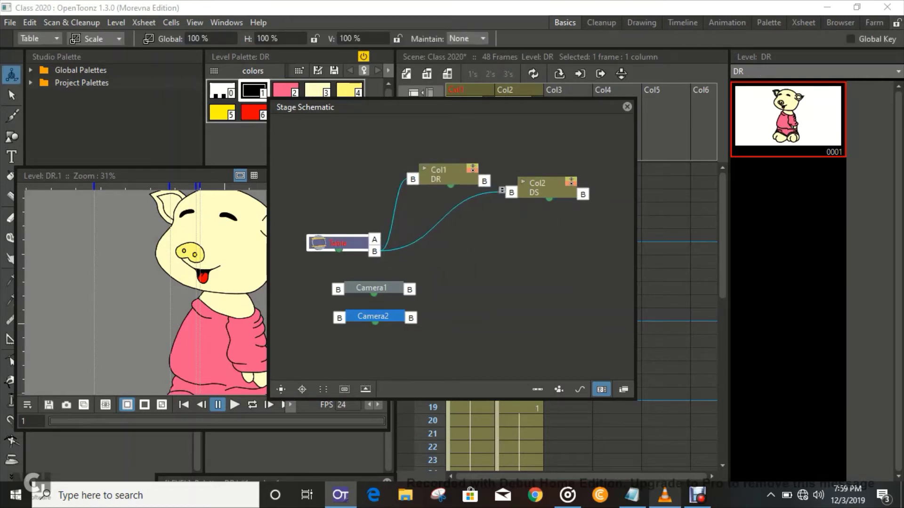
drag(511, 192, 485, 181)
drag(546, 189, 548, 176)
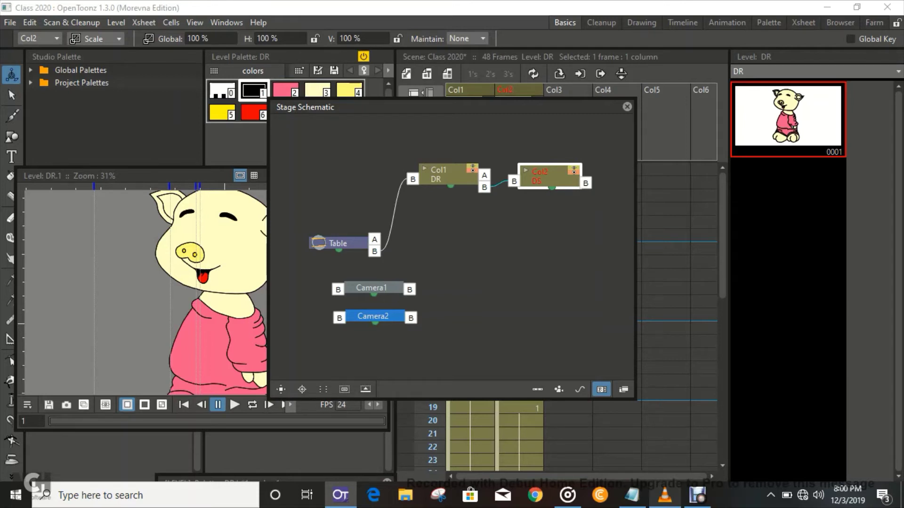
click(627, 106)
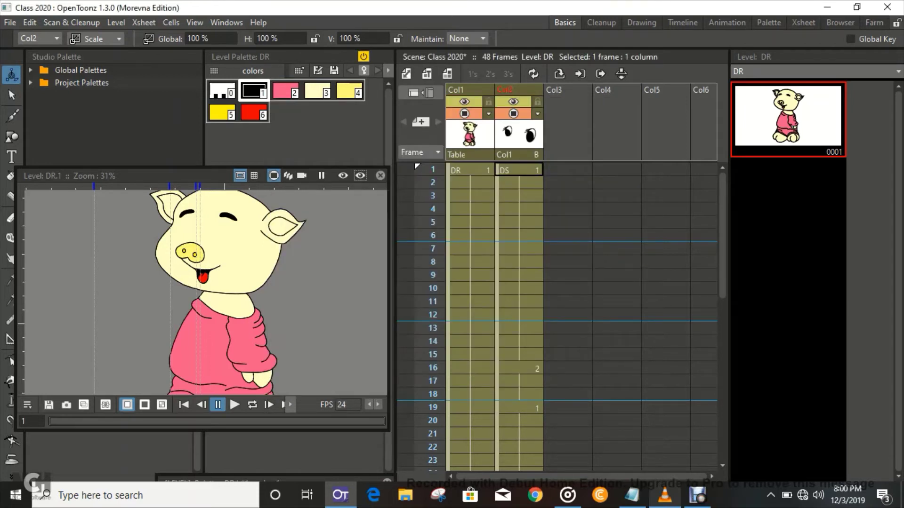
click(470, 90)
right_click(460, 89)
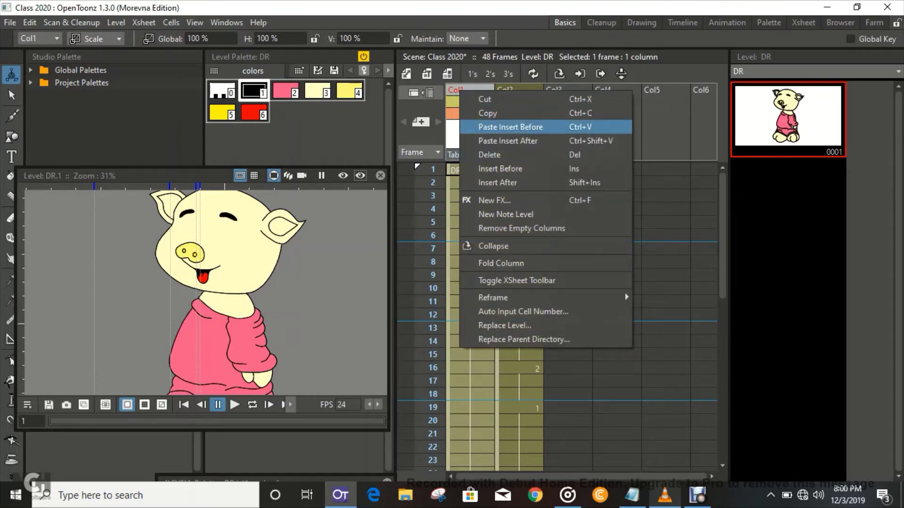
click(469, 87)
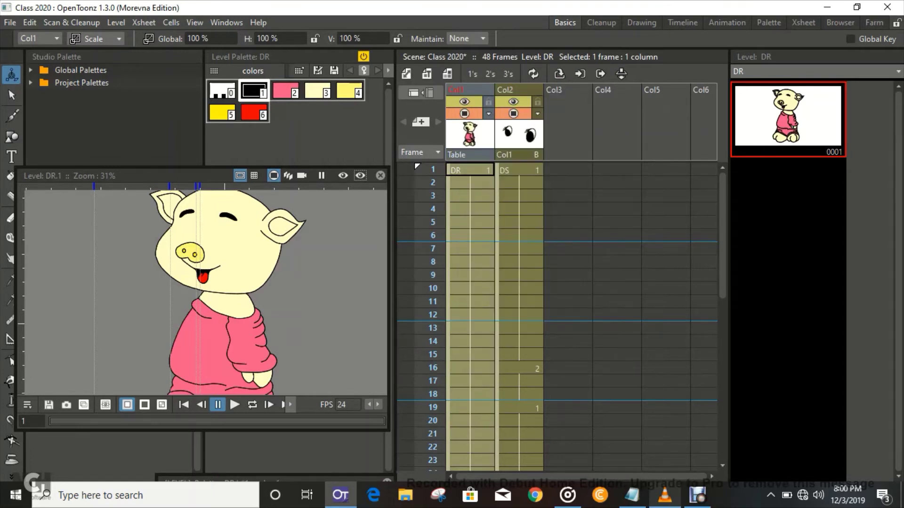
Step: Create a mesh from drawing 1 of the DR level with the default mesh settings, deleting the old mesh level entirely
click(480, 170)
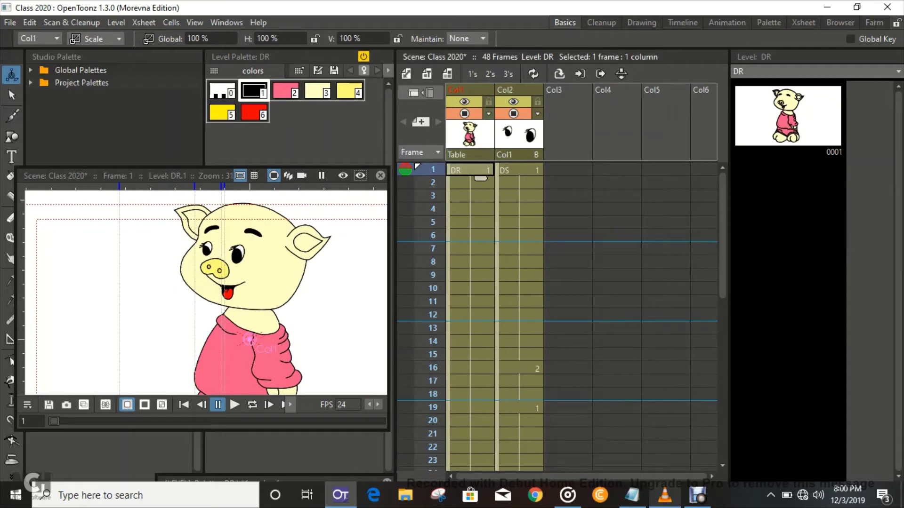
click(788, 117)
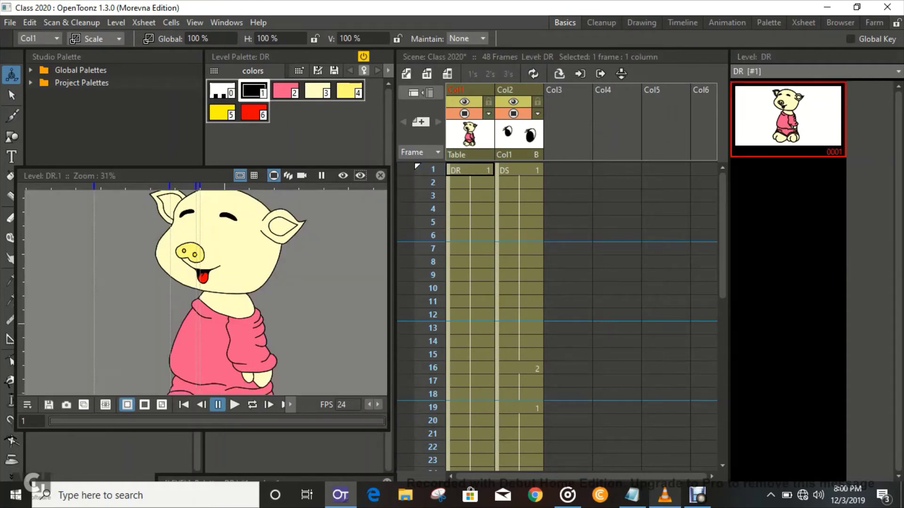
key(space)
drag(207, 292, 206, 301)
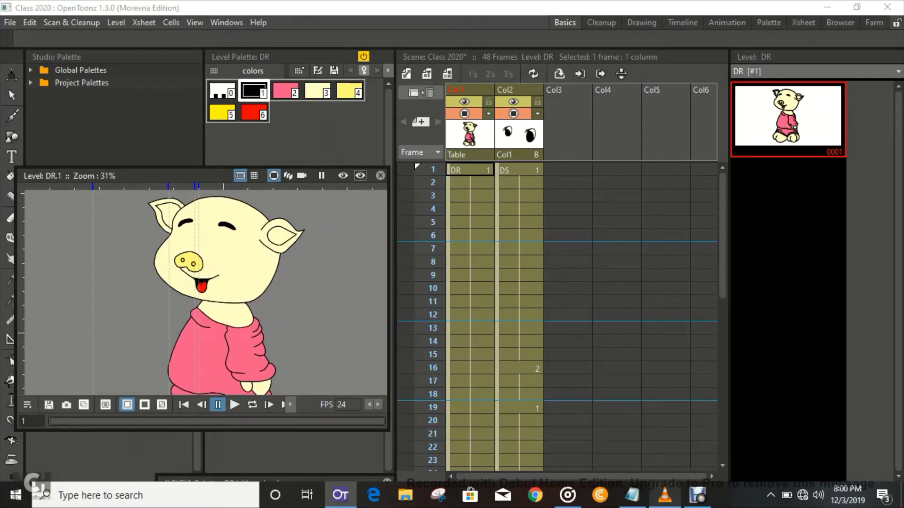
key(x)
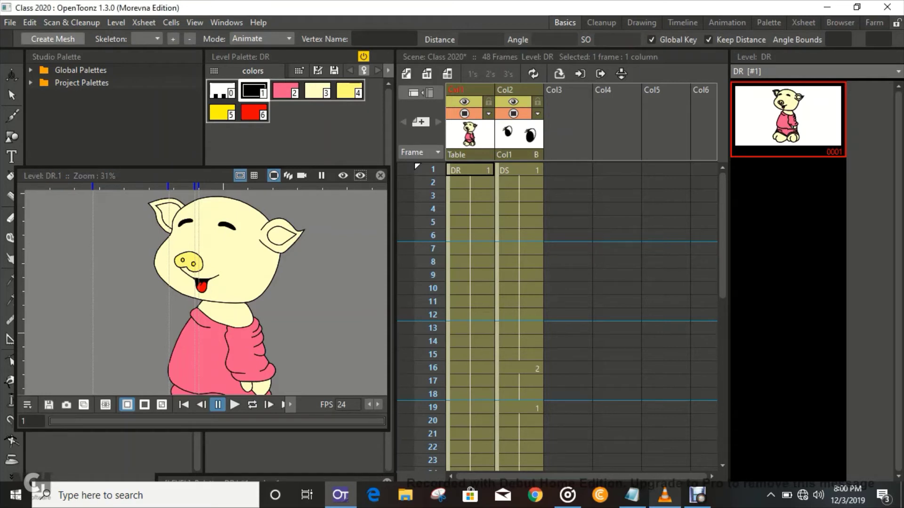
click(53, 39)
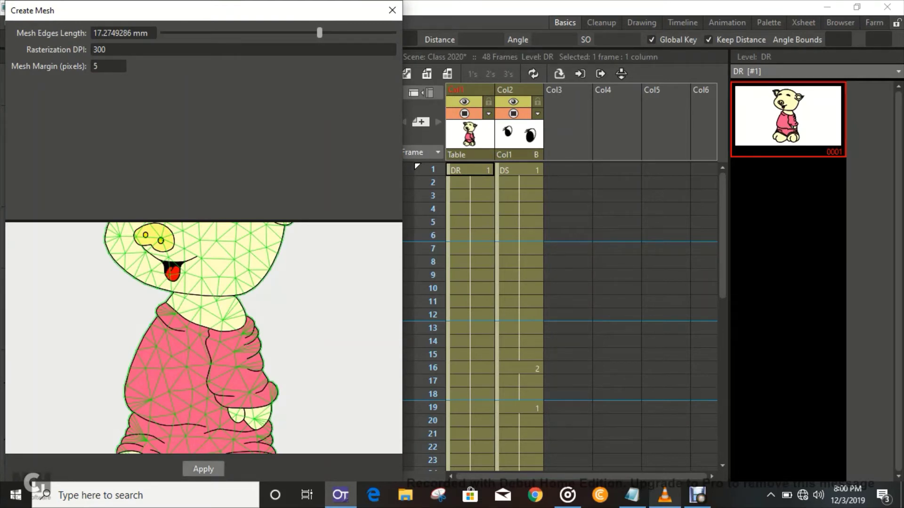
click(203, 469)
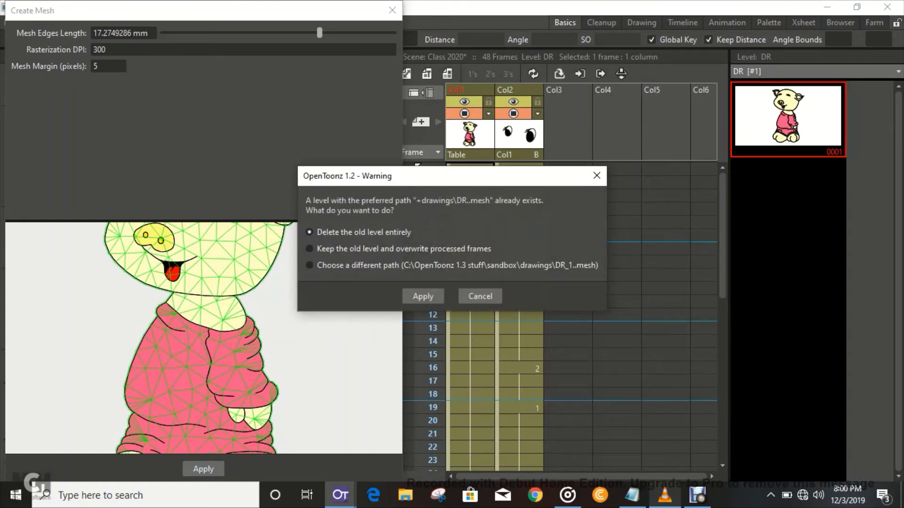
click(423, 296)
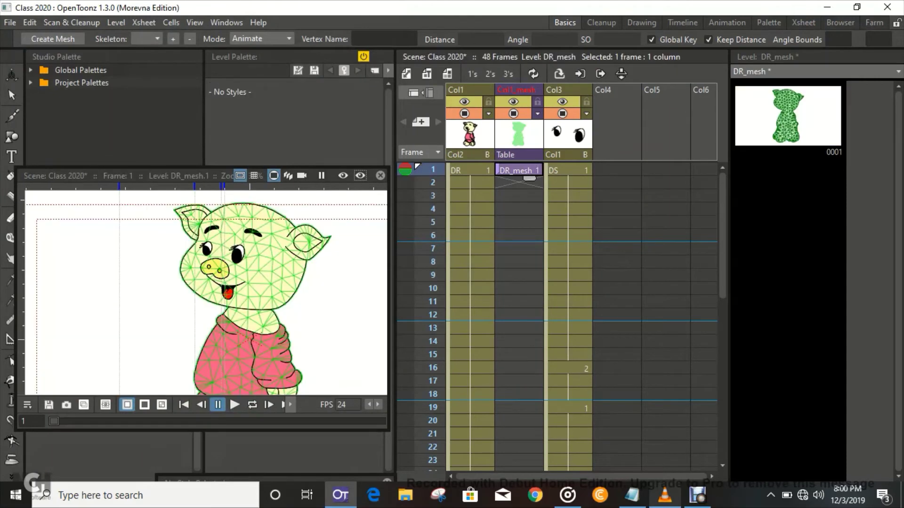
Step: Extend the DR_mesh column to frame 48, and open the stage schematic
drag(530, 178, 414, 378)
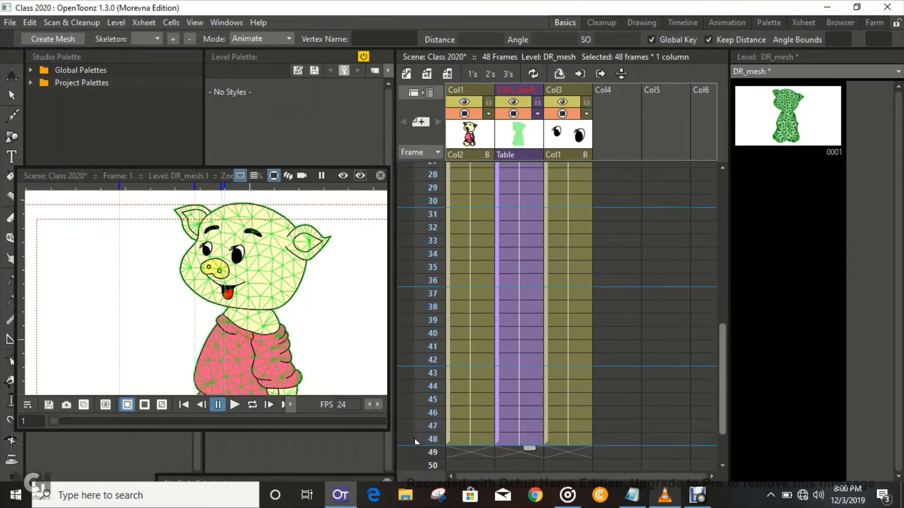
scroll(415, 438, up, 9)
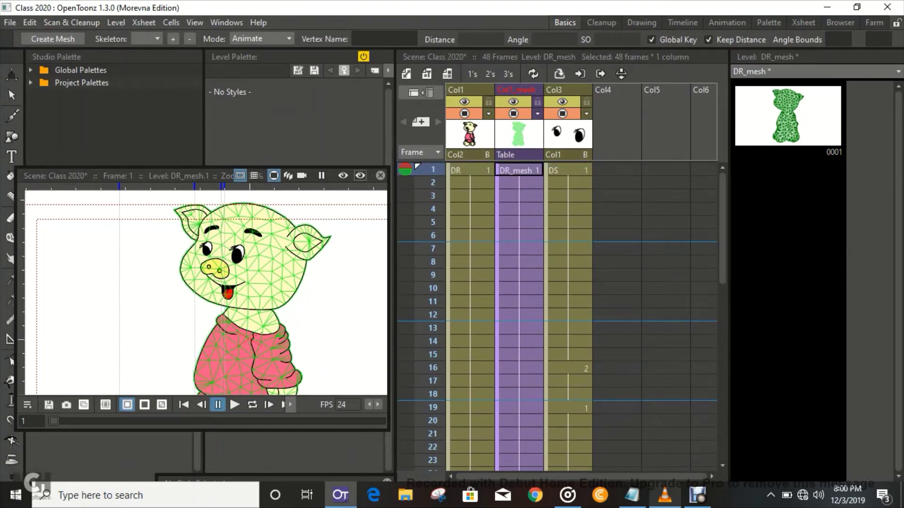
click(226, 22)
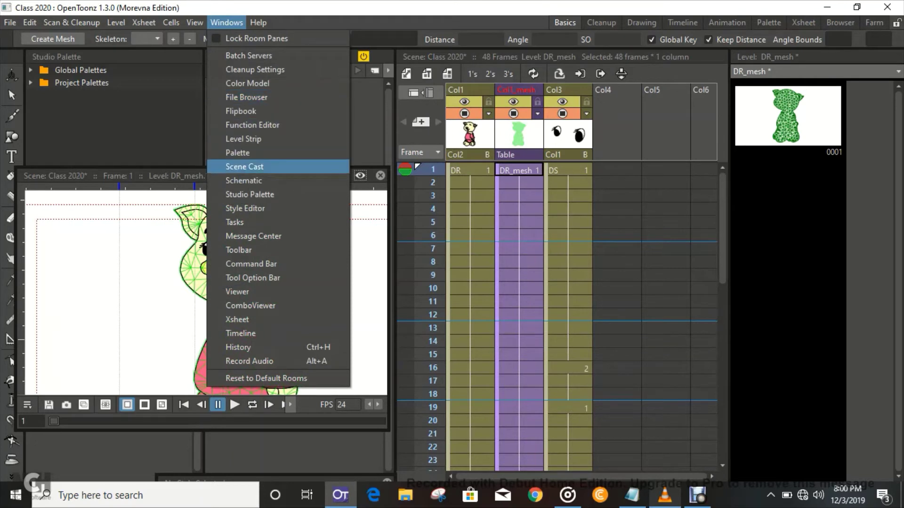
click(243, 180)
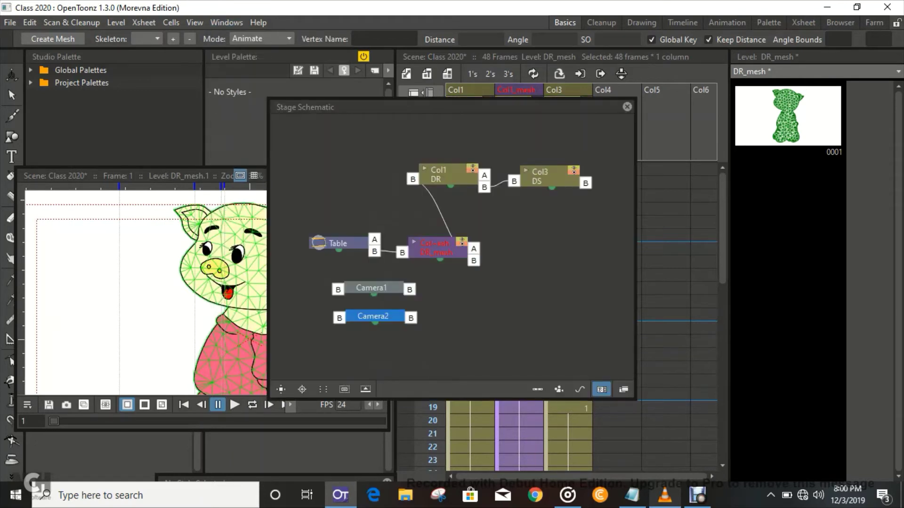
Step: Link the DS eyes node to the DR_mesh node's B output, spread out the mesh and DR nodes, and close the stage schematic
drag(433, 247, 334, 166)
drag(438, 176, 448, 151)
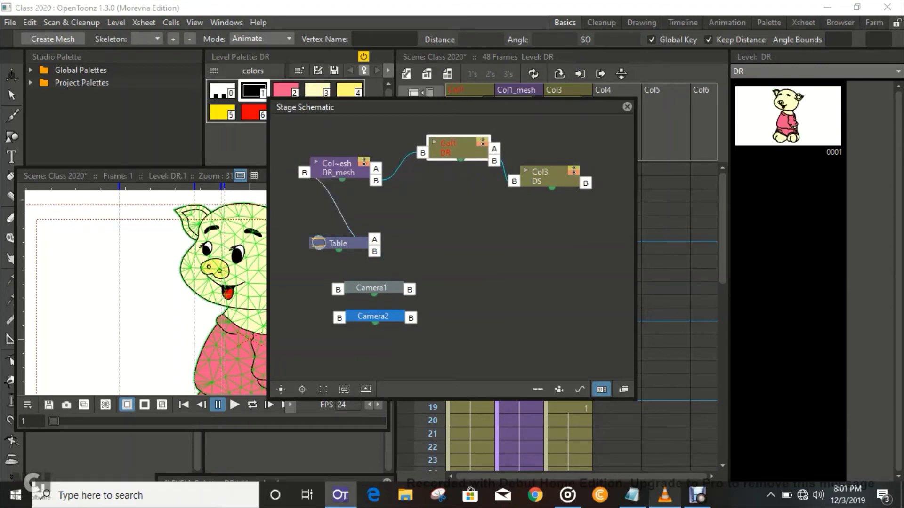
drag(514, 181, 376, 181)
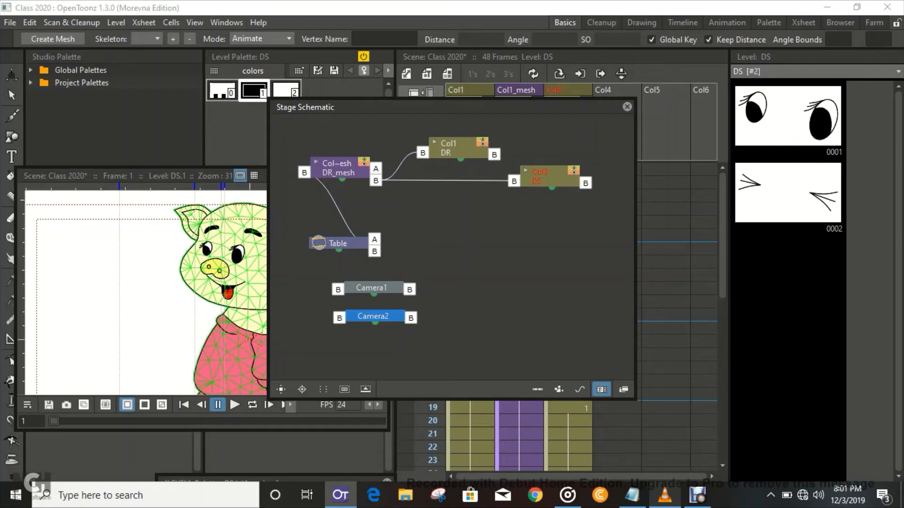
drag(452, 150, 528, 142)
drag(339, 168, 416, 164)
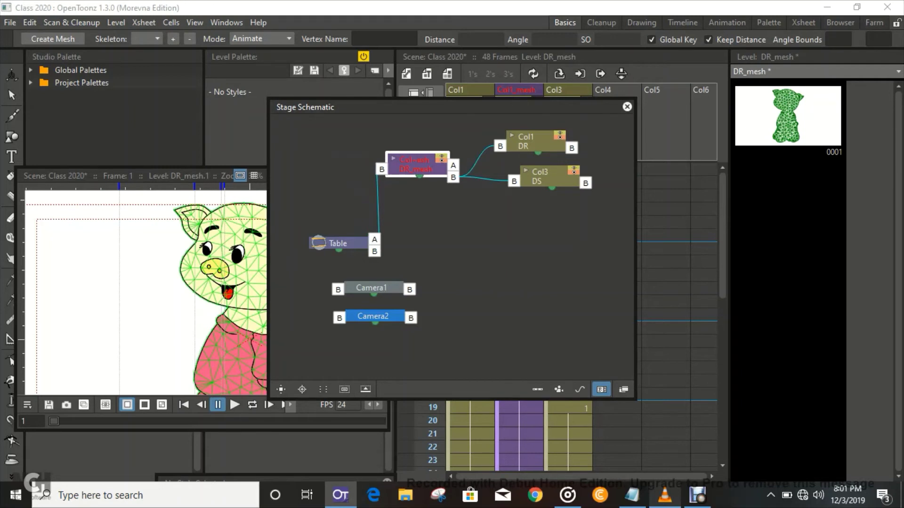
click(627, 107)
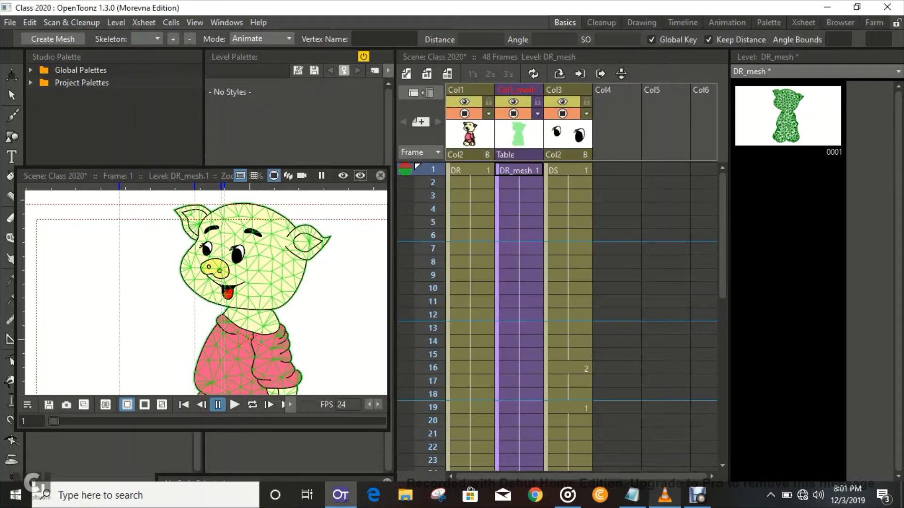
Step: Build a three-vertex skeleton on the mesh, running from a root in the chest through the neck to the head
click(261, 38)
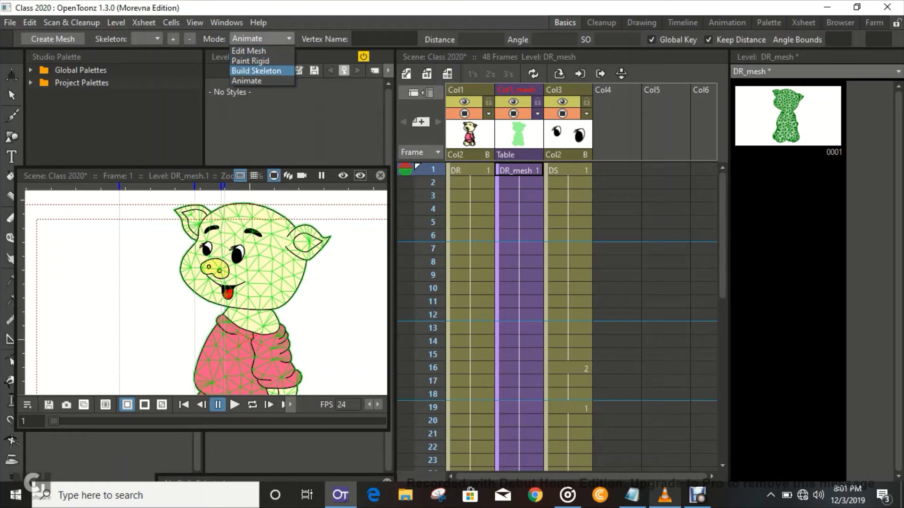
click(256, 70)
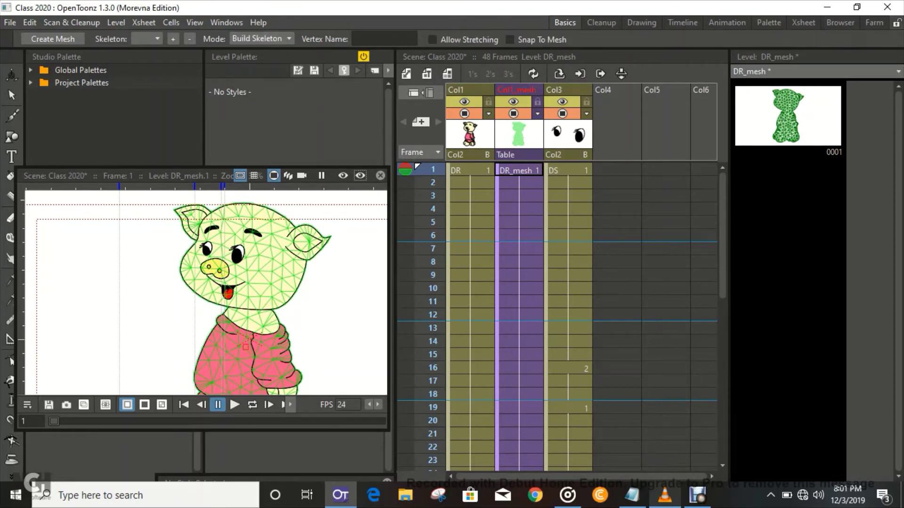
click(246, 364)
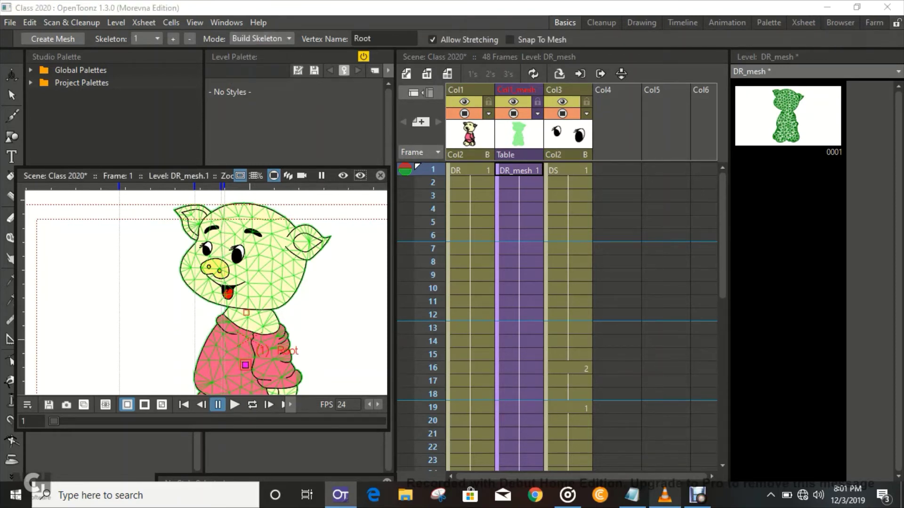
click(248, 312)
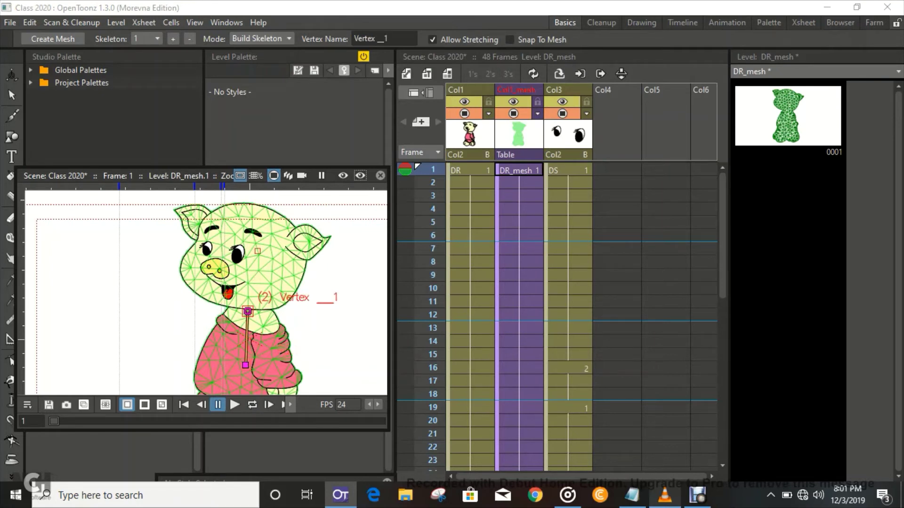
click(254, 254)
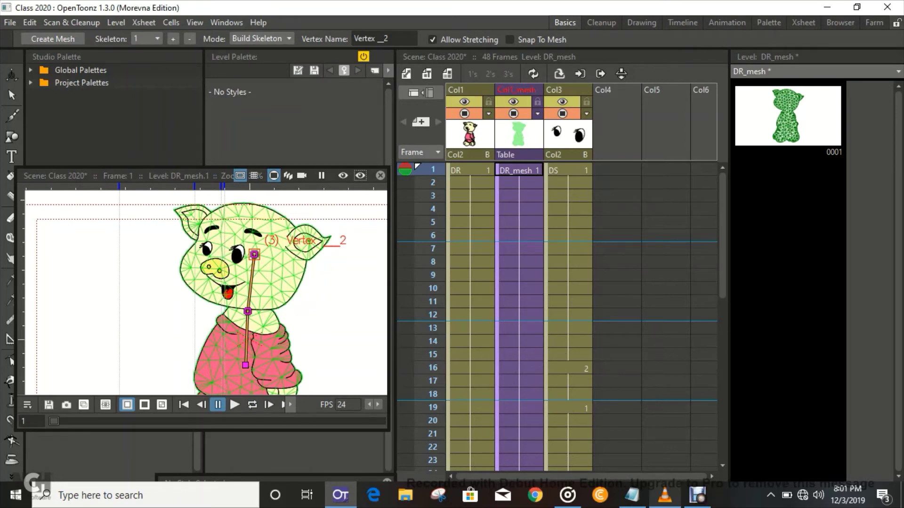
Step: Switch the Plastic tool to Animate mode and test the skeleton by rotating the head vertex to about 5.97°
click(260, 38)
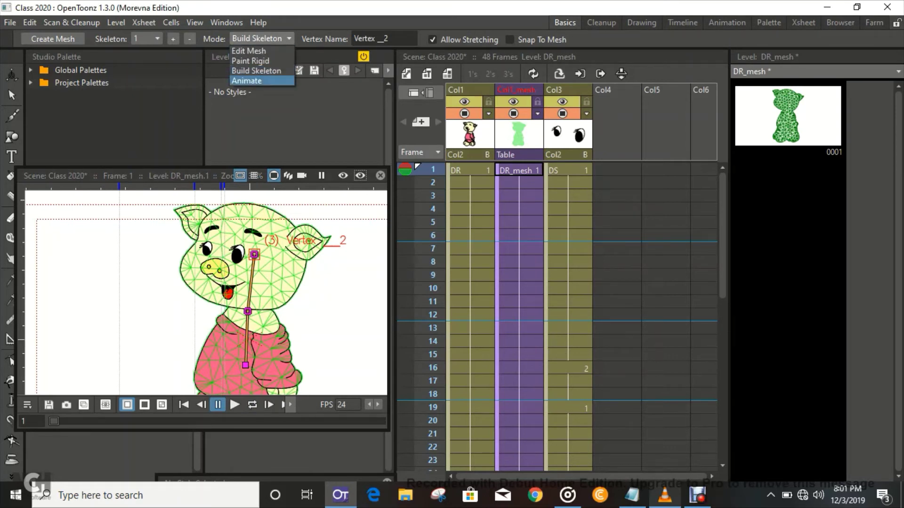
click(246, 81)
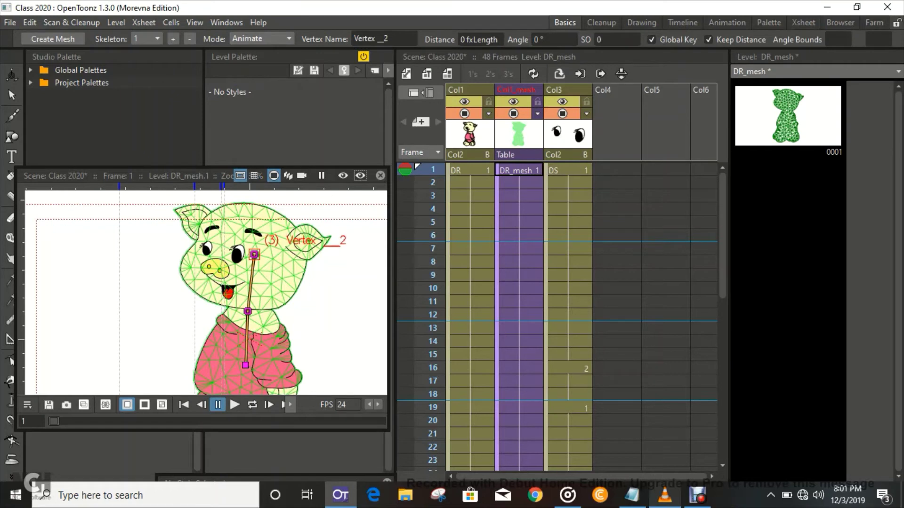
drag(254, 255, 248, 255)
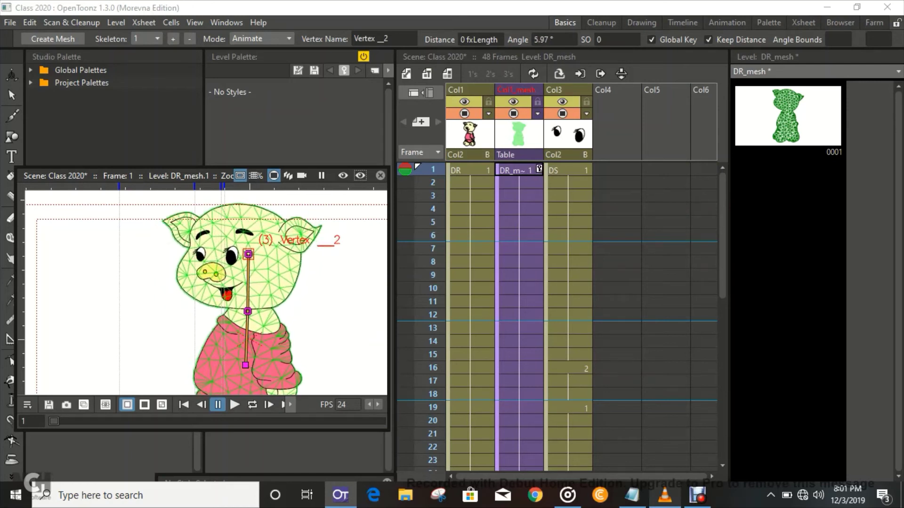
Step: Return to Build Skeleton mode and delete the whole skeleton from its chest root vertex
click(261, 38)
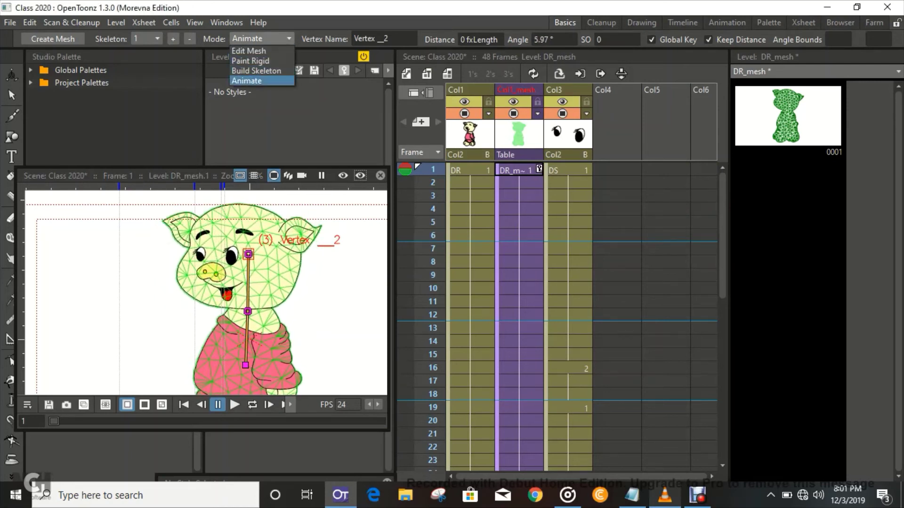
click(256, 70)
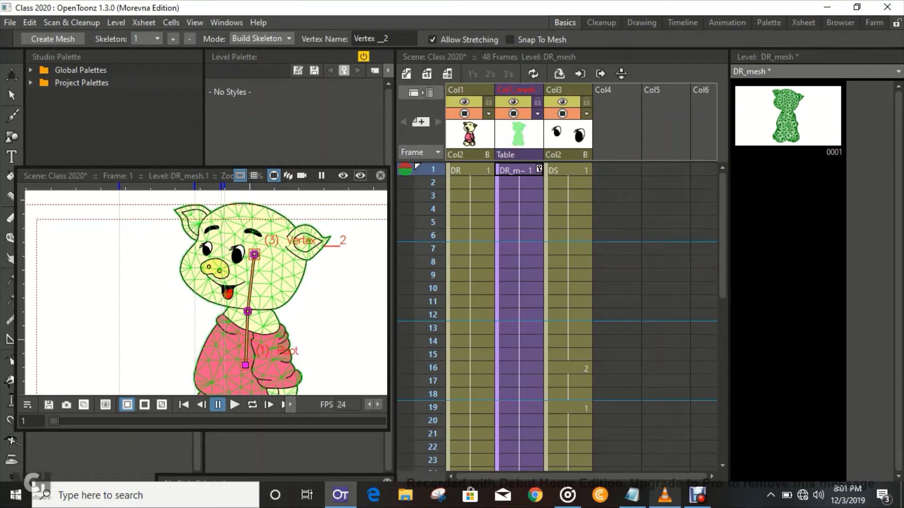
click(246, 365)
key(Delete)
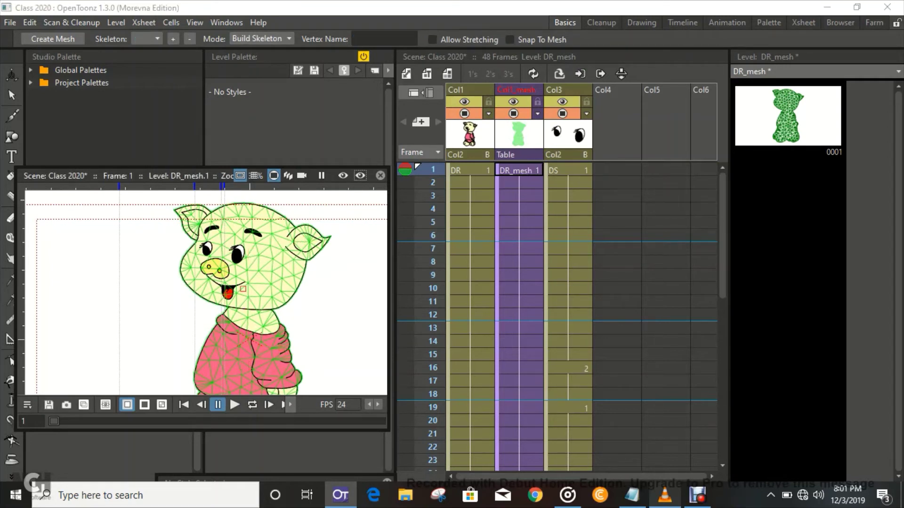
Step: Build a two-vertex skeleton from a neck root to the head, and test it in Animate mode by rotating the head to about -1.5°
click(248, 310)
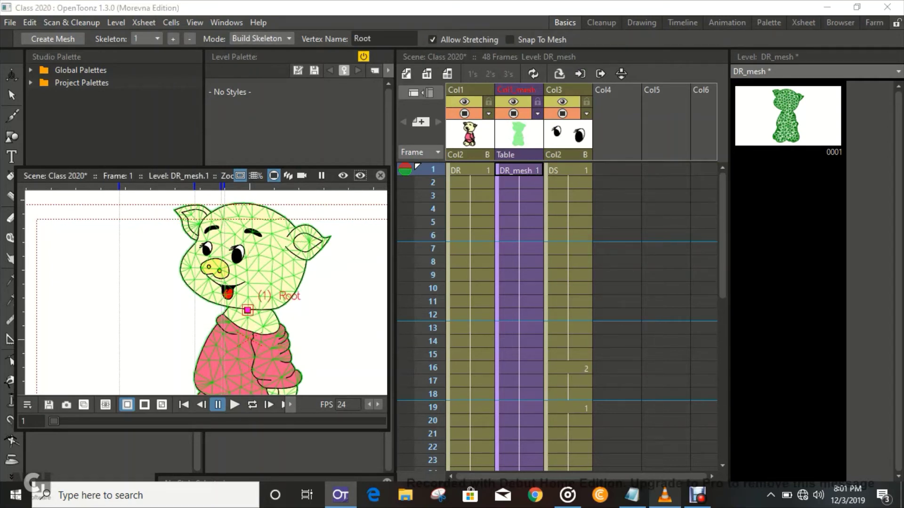
click(257, 258)
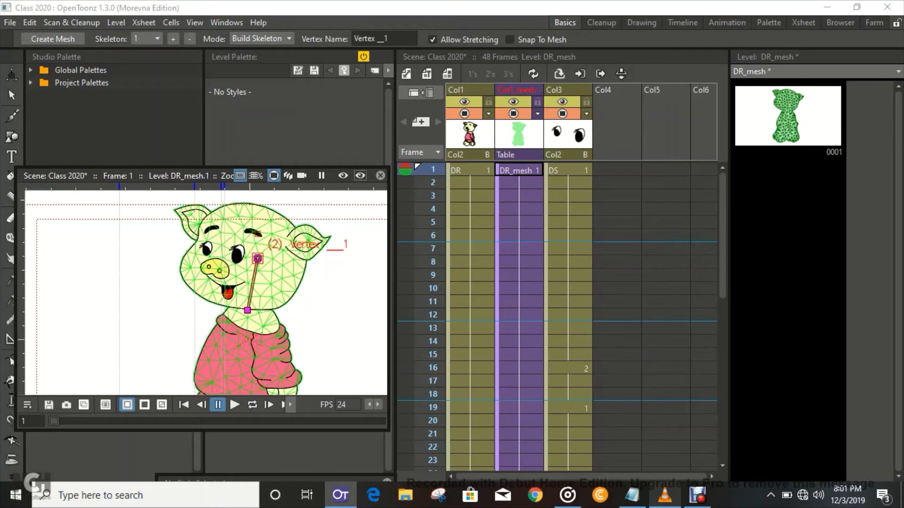
click(261, 38)
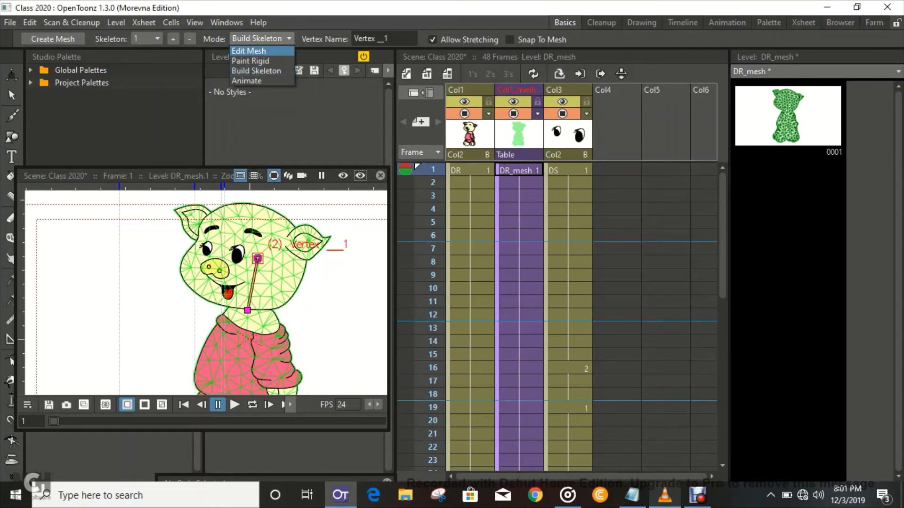
click(258, 80)
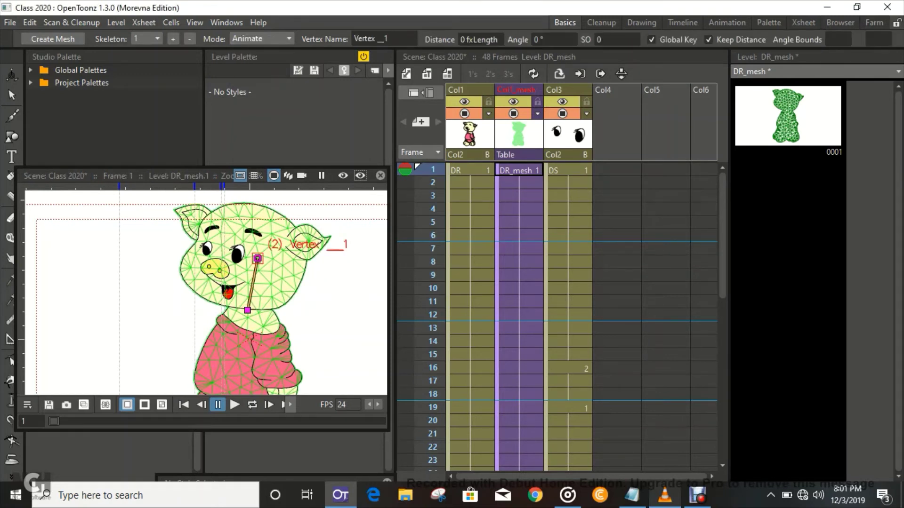
drag(257, 258, 259, 258)
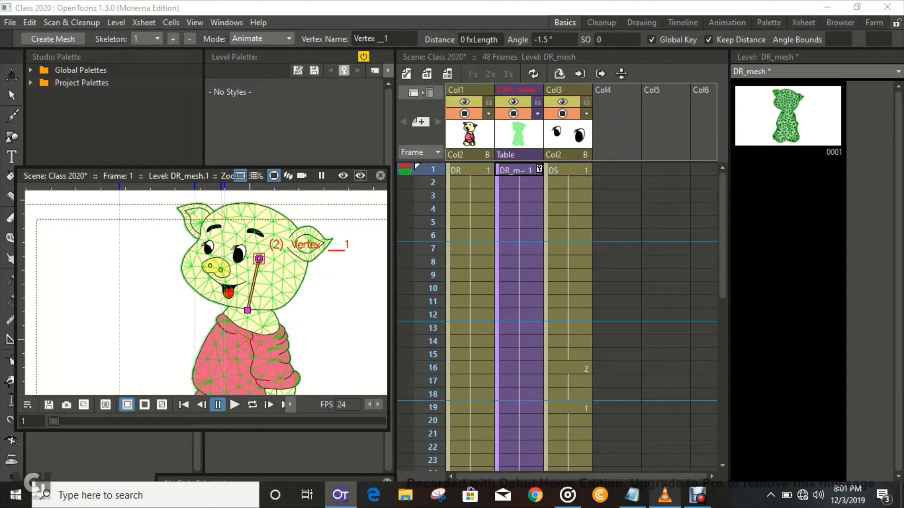
Step: Undo the head rotation and both vertices of the two-vertex skeleton
key(ctrl+z)
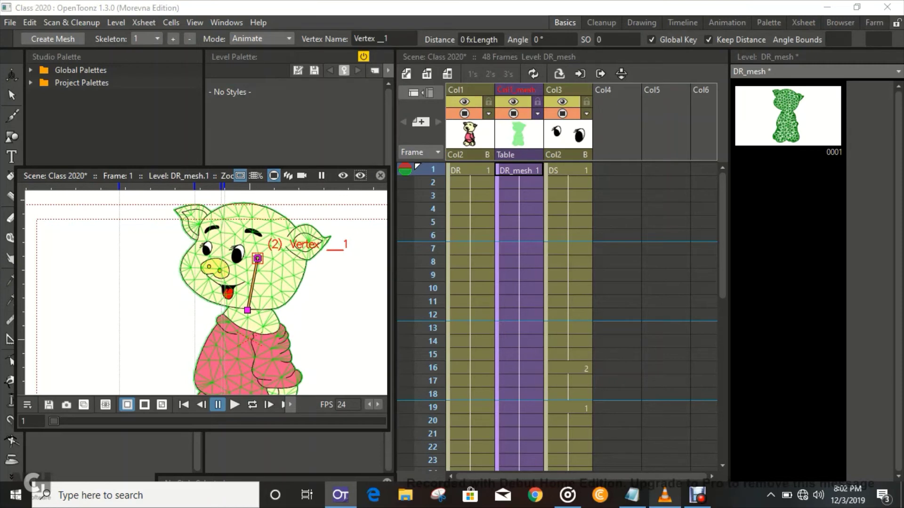
key(ctrl+z)
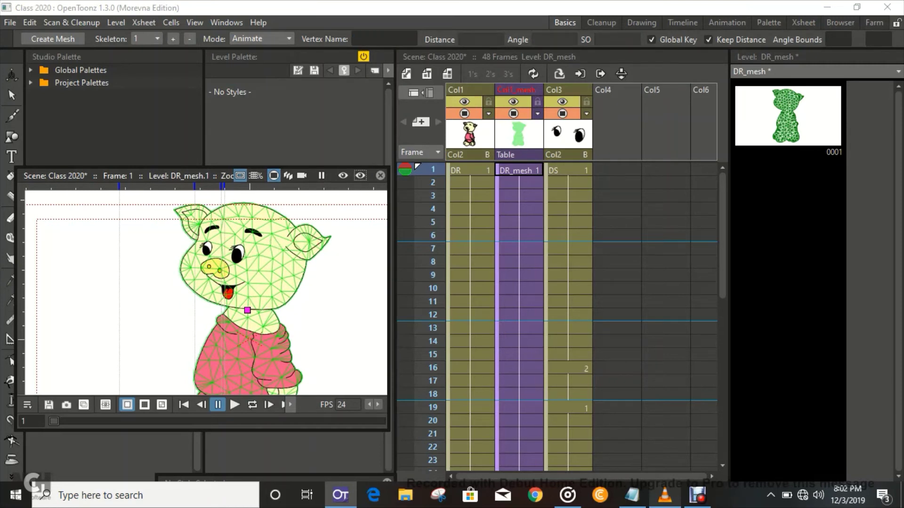
key(ctrl+z)
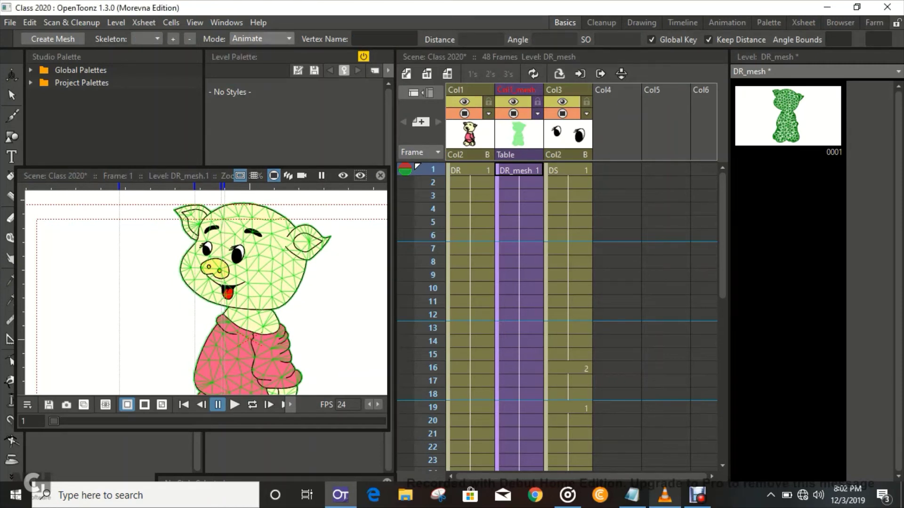
Step: Build a three-vertex skeleton with its root low on the neck, a second vertex just under the chin and a third in the head
click(261, 39)
click(257, 70)
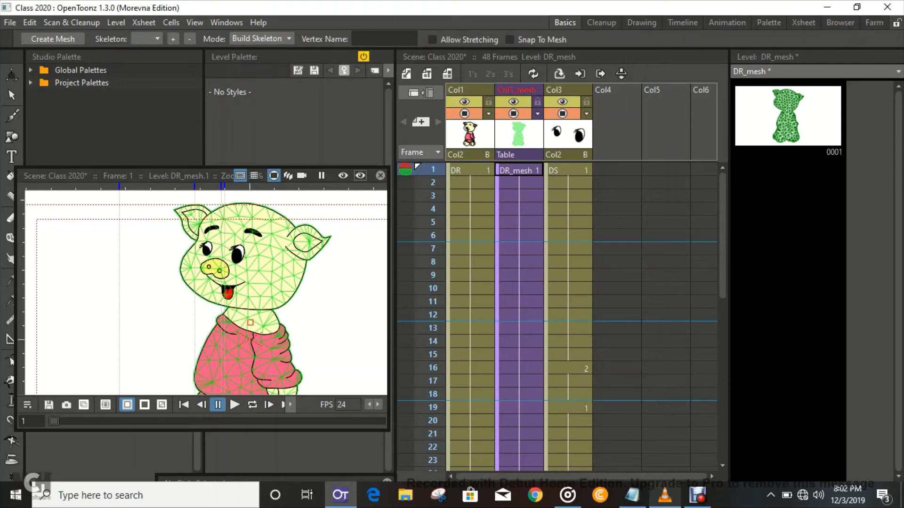
click(250, 322)
click(250, 309)
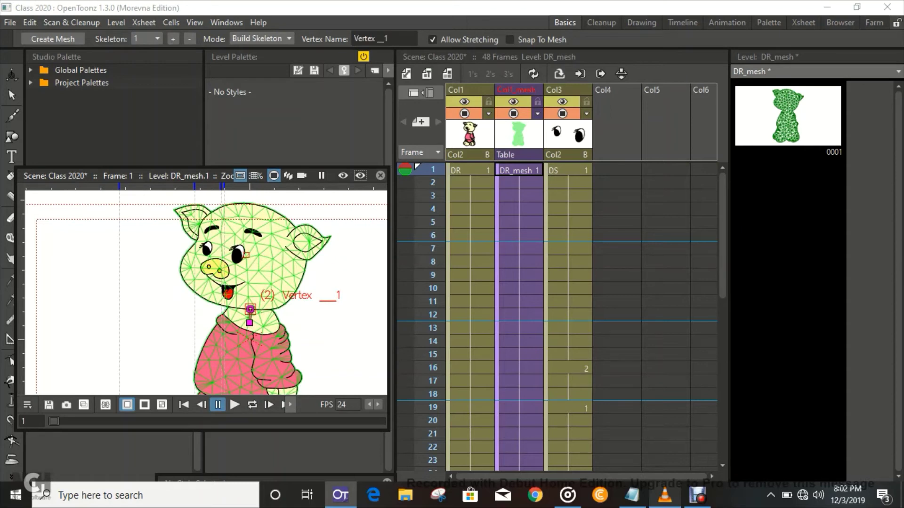
click(247, 254)
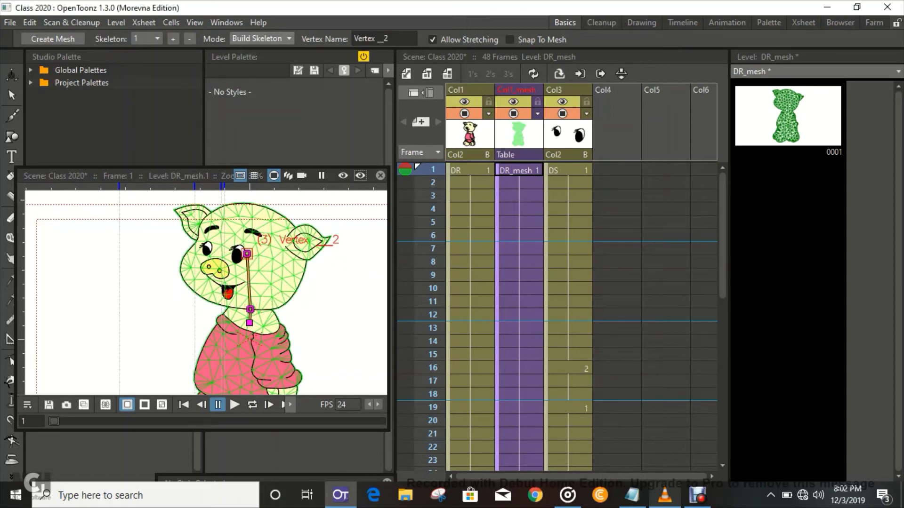
Step: Test the neck-rooted skeleton in Animate mode by rotating the head vertex to about 6.16° at frame 1
click(262, 39)
click(254, 80)
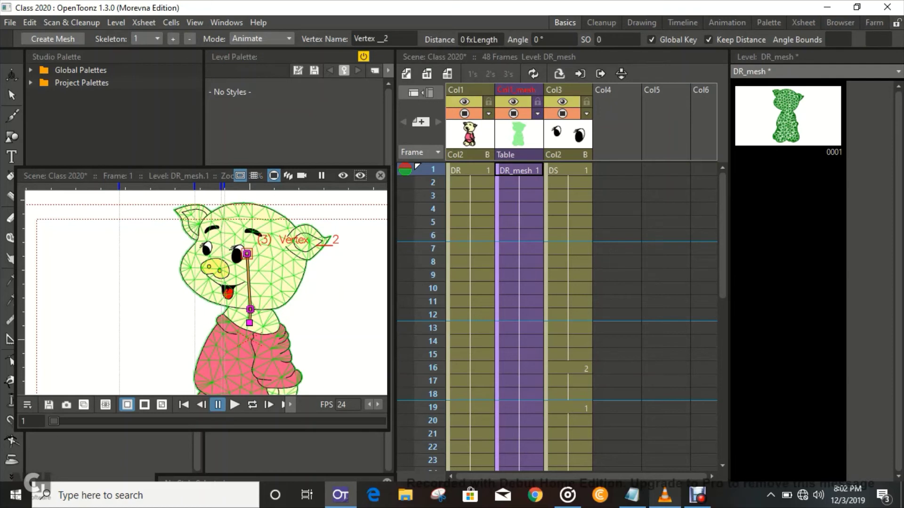
drag(247, 254, 241, 255)
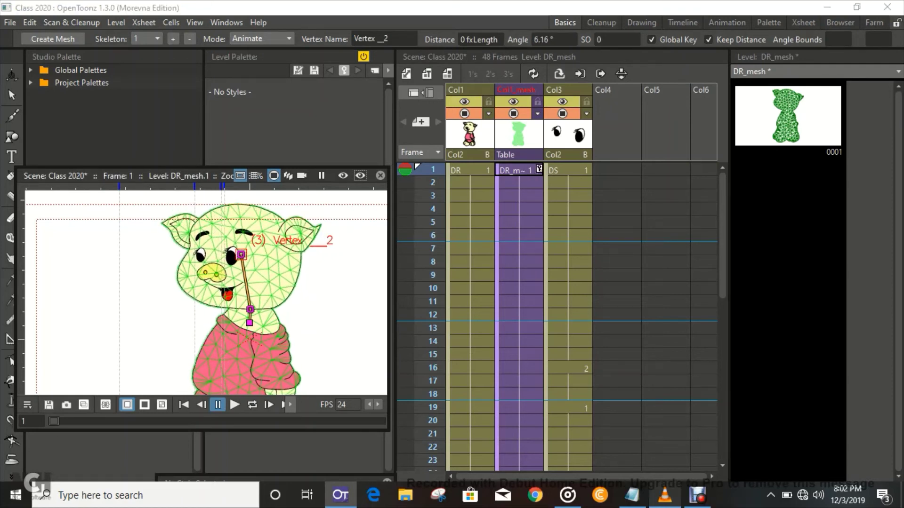
Step: Bring the whole pig into view and rotate the head vertex to about -0.21° at frame 1 in Animate mode
drag(245, 359, 258, 307)
scroll(263, 292, down, 3)
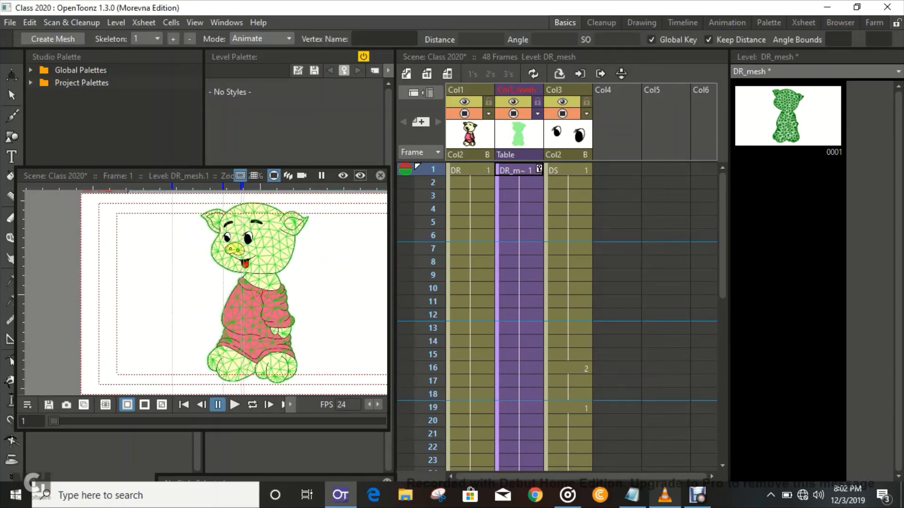
click(261, 38)
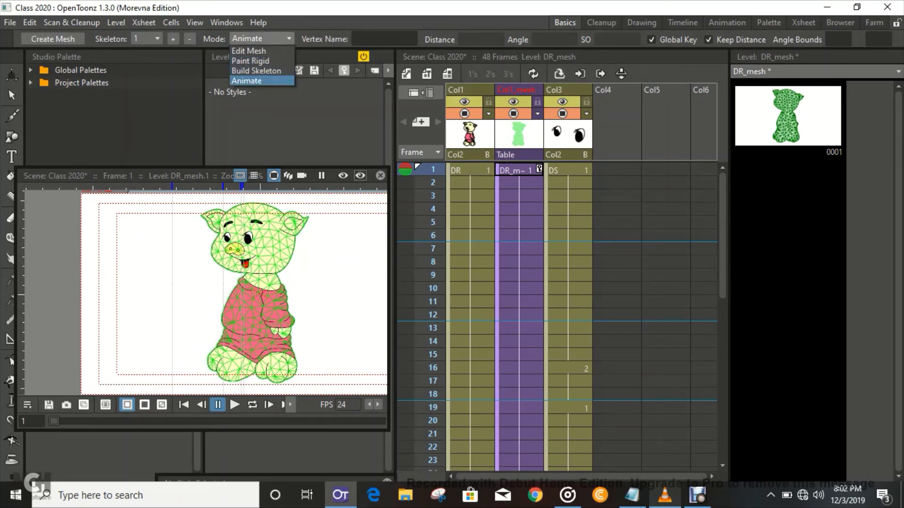
click(254, 82)
drag(255, 237, 256, 237)
drag(263, 237, 260, 236)
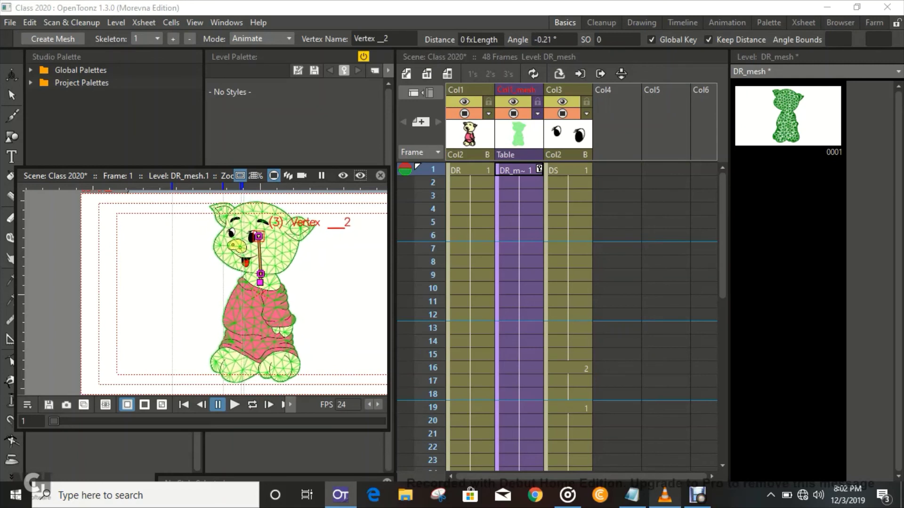
Step: Paint the pig's legs and lower body as Rigid in Paint Rigid mode, with a brush thickness of about 98
click(261, 39)
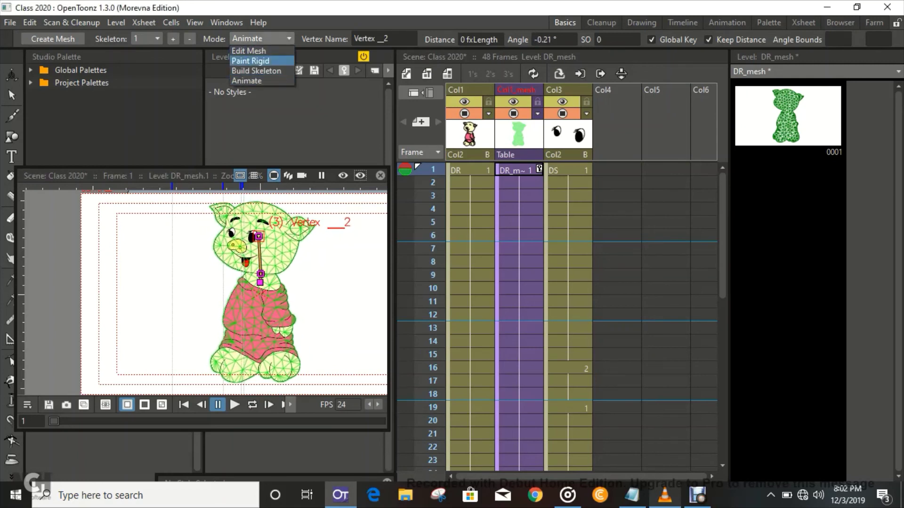
click(250, 61)
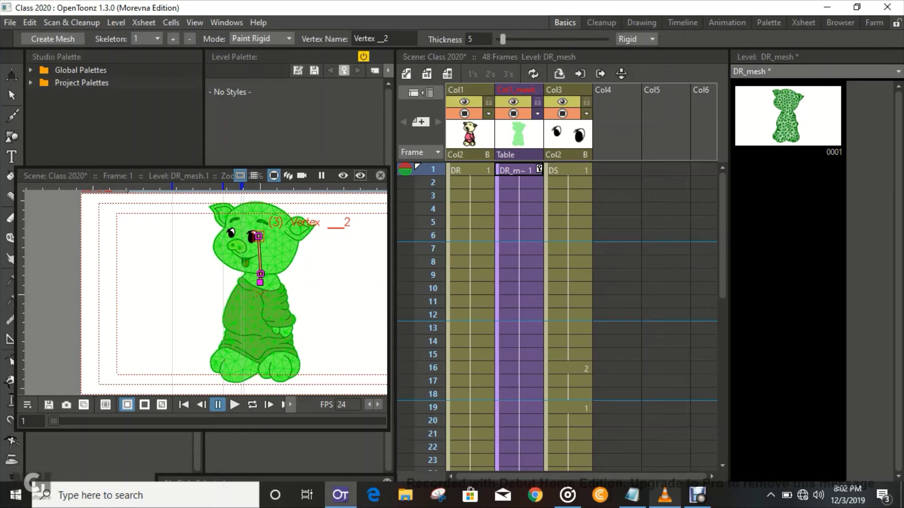
drag(580, 39, 604, 39)
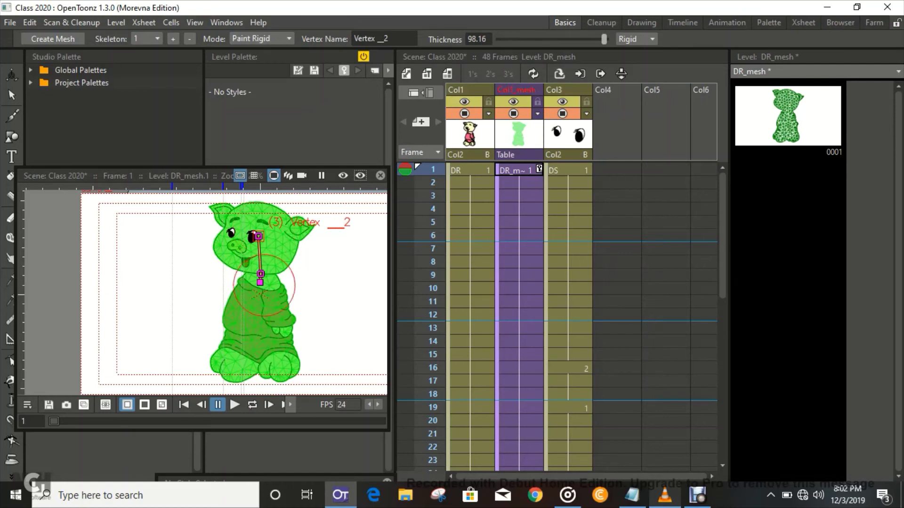
drag(241, 357, 288, 349)
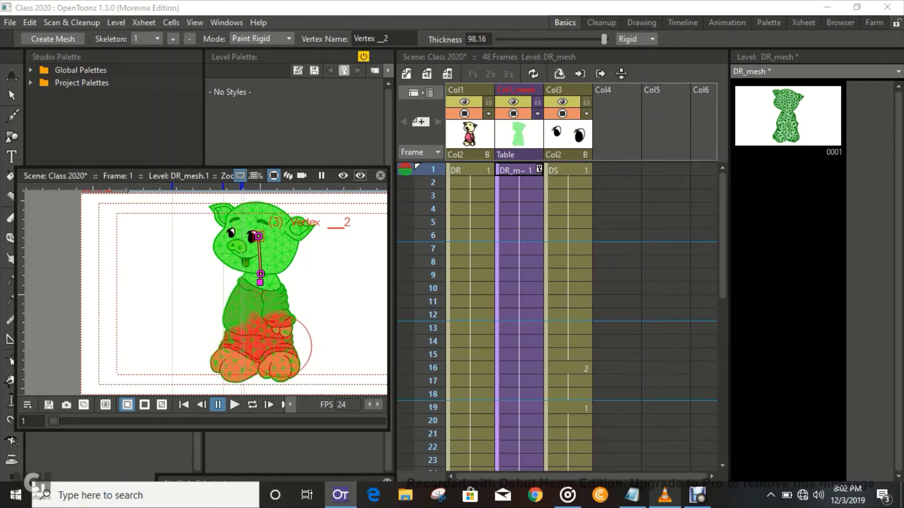
Step: Finish painting the pig's shirt as Rigid up to the neck, and rotate the head vertex to about -4.78° at frame 1 in Animate mode
drag(231, 341, 277, 322)
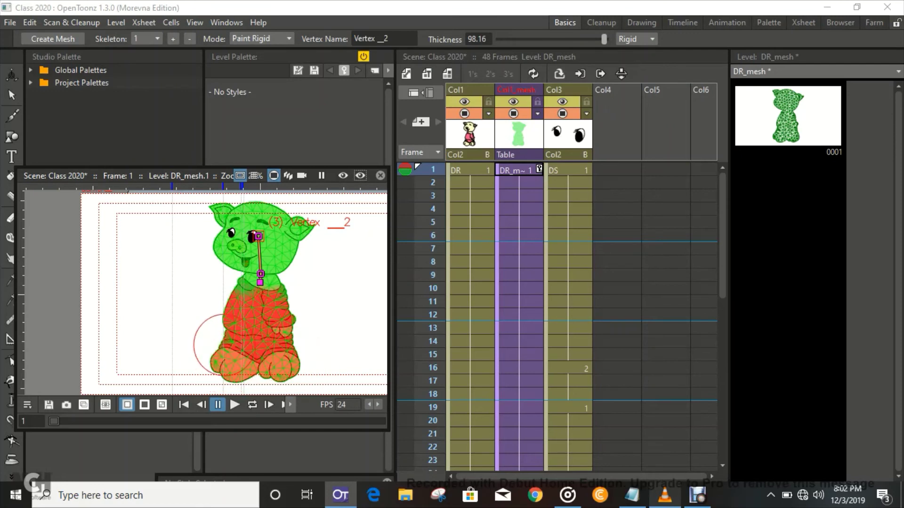
click(261, 39)
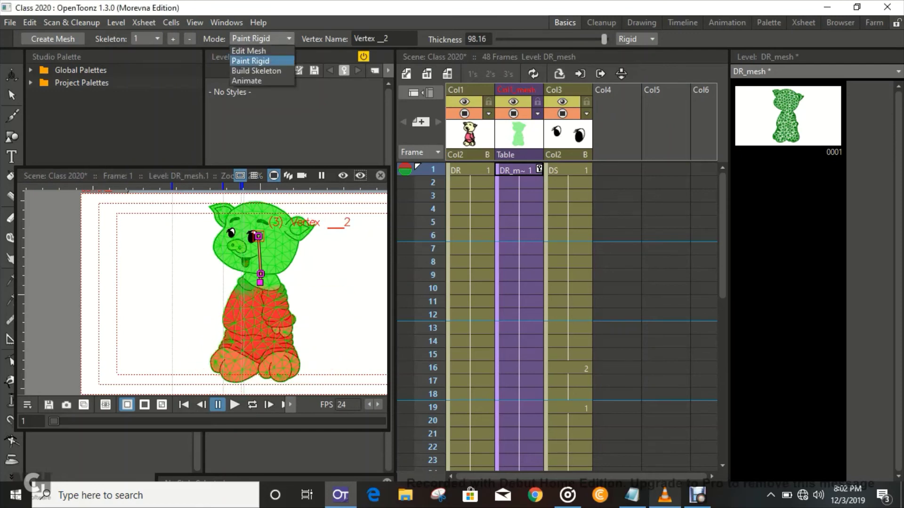
click(247, 80)
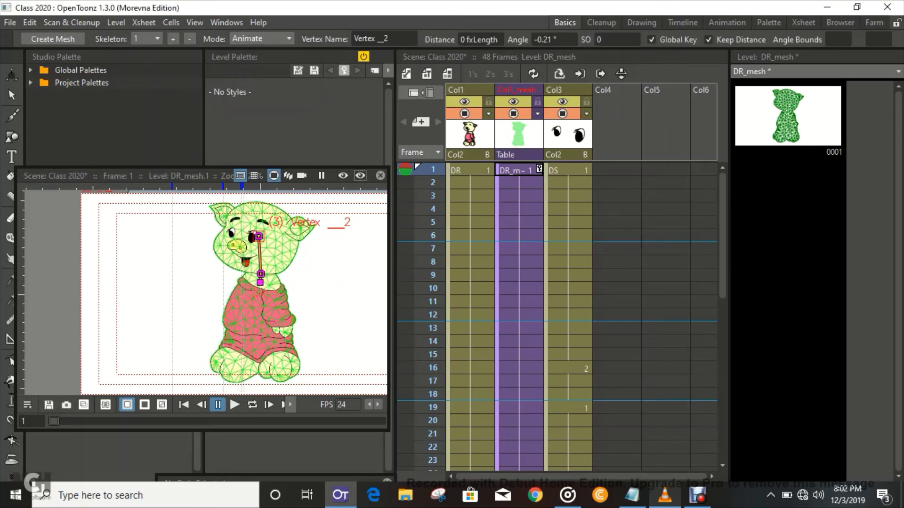
mouse_move(259, 236)
mouse_down()
mouse_move(249, 238)
mouse_move(261, 237)
mouse_up()
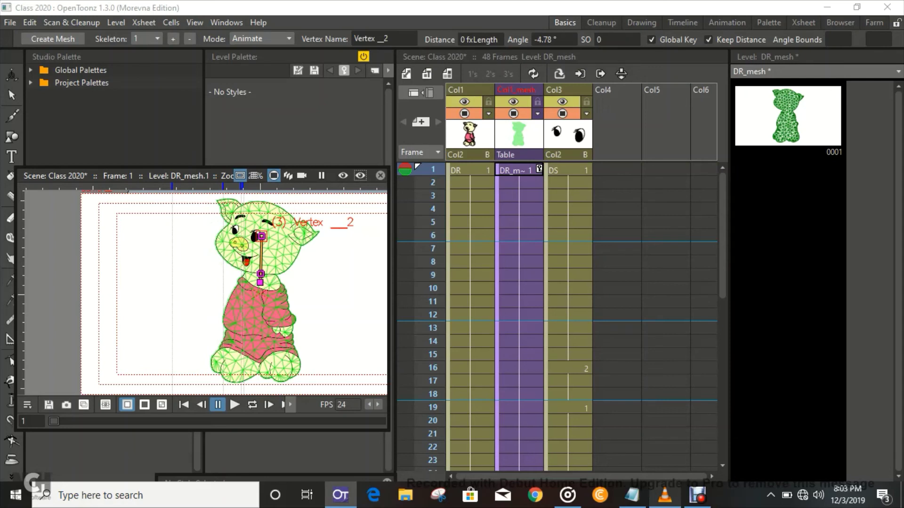
Step: Set a keyframe on the pig drawing column, Col1, at frame 1
click(480, 175)
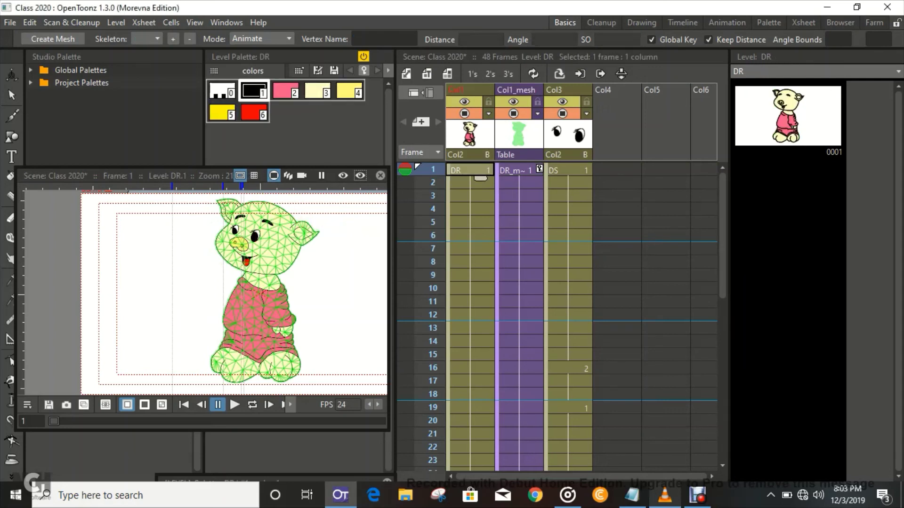
click(289, 404)
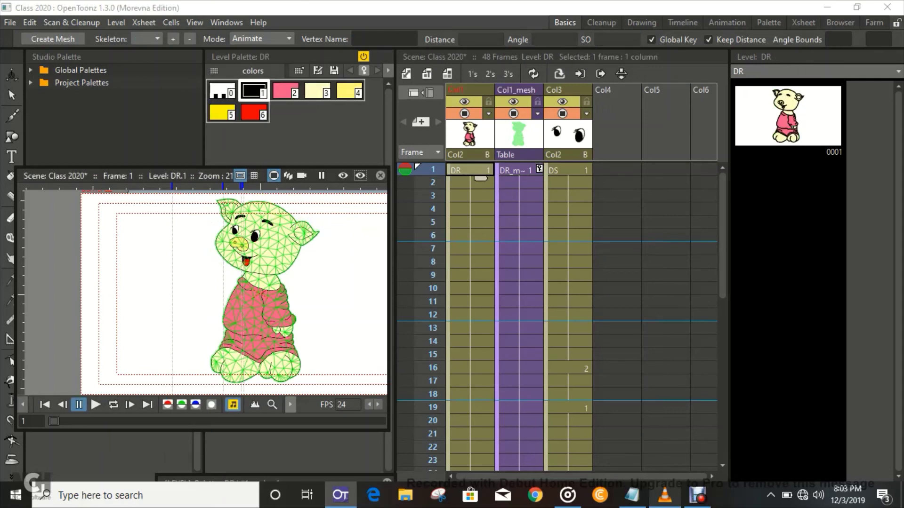
click(290, 404)
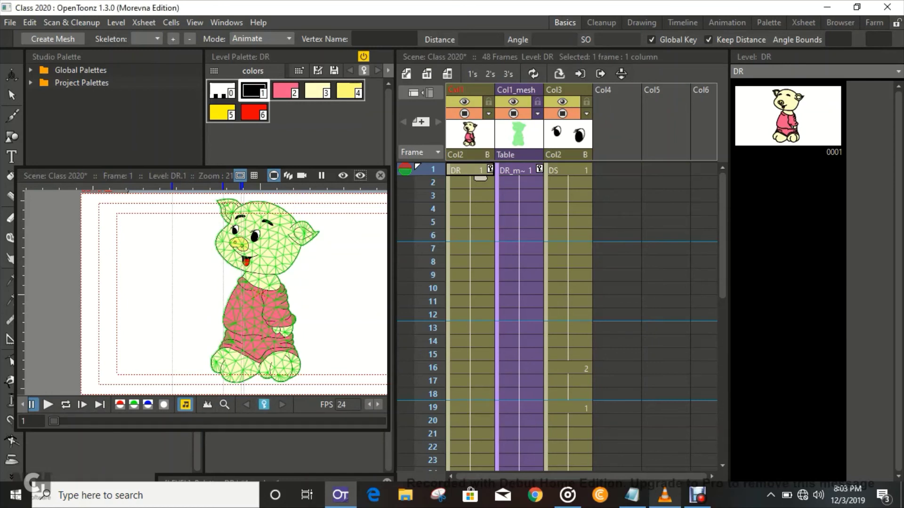
Step: At frame 48, rotate the mesh's head vertex to about 4.67° and set a keyframe on the pig drawing column, Col1
scroll(416, 455, down, 10)
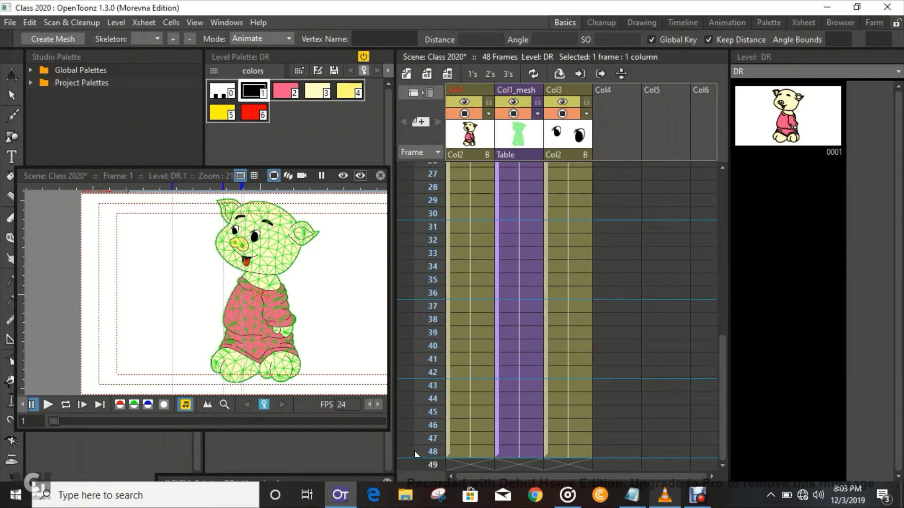
click(416, 454)
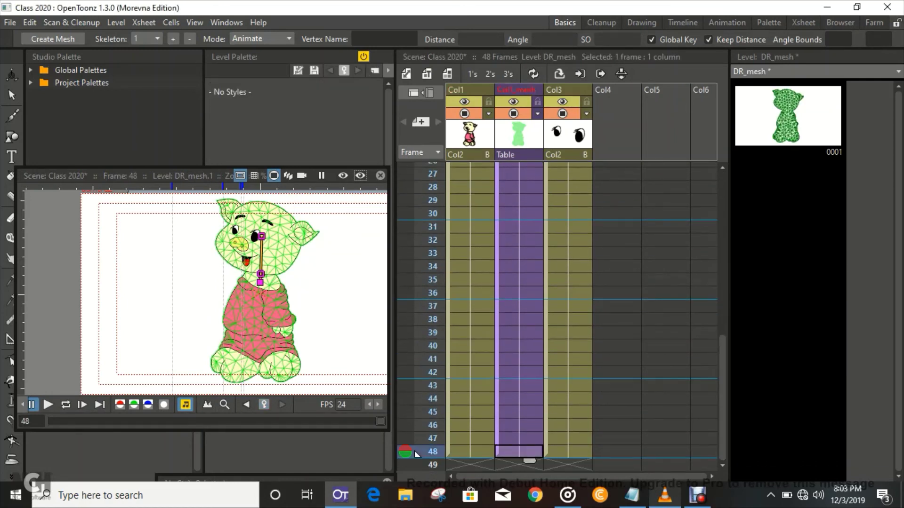
drag(261, 236, 255, 237)
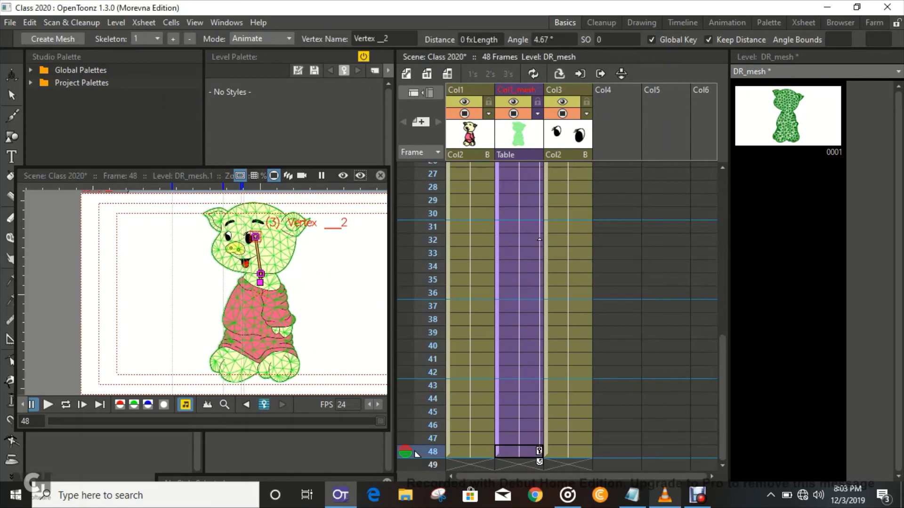
click(475, 452)
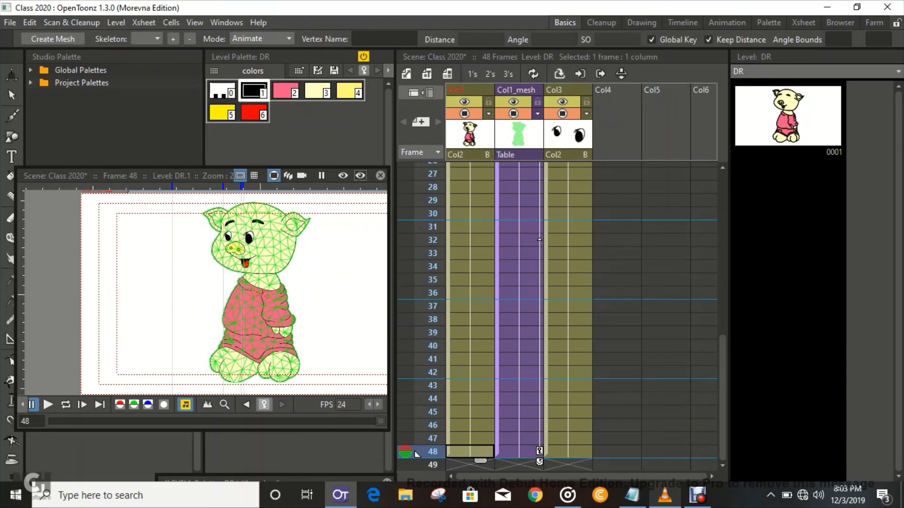
click(264, 404)
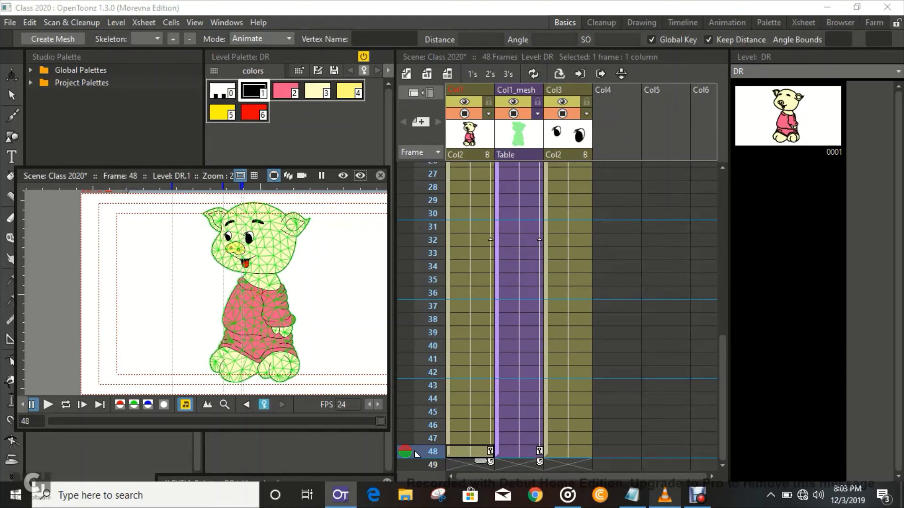
Step: Play the head animation in a loop from frame 1 and hide the Col1_mesh column's mesh overlay in the viewer
scroll(417, 453, up, 5)
scroll(560, 315, up, 1)
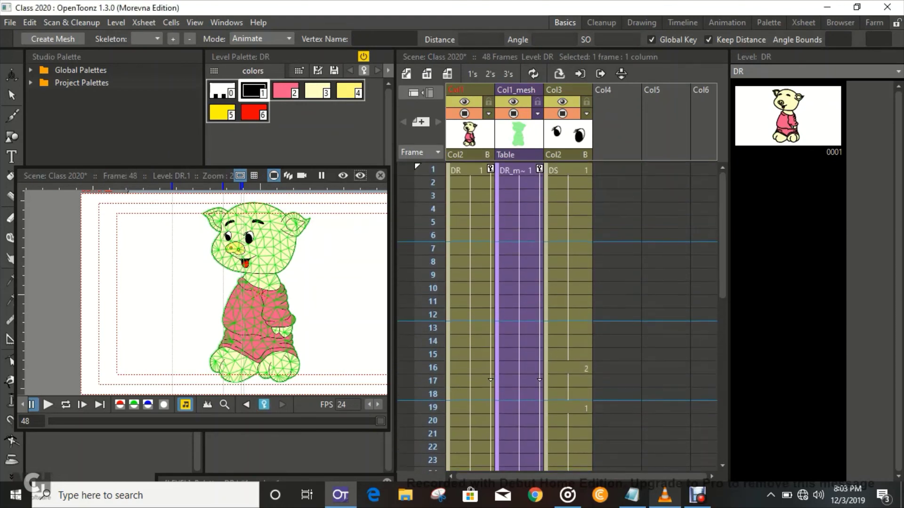
click(466, 171)
key(l)
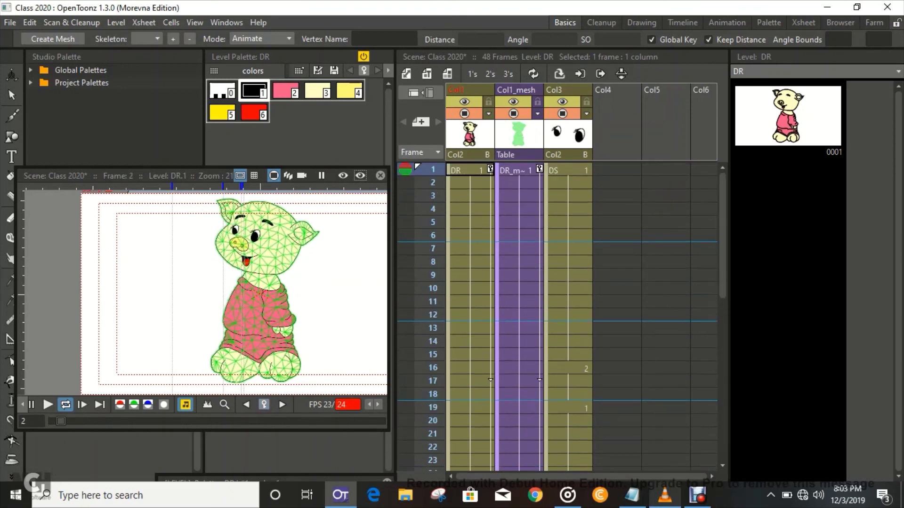
click(517, 114)
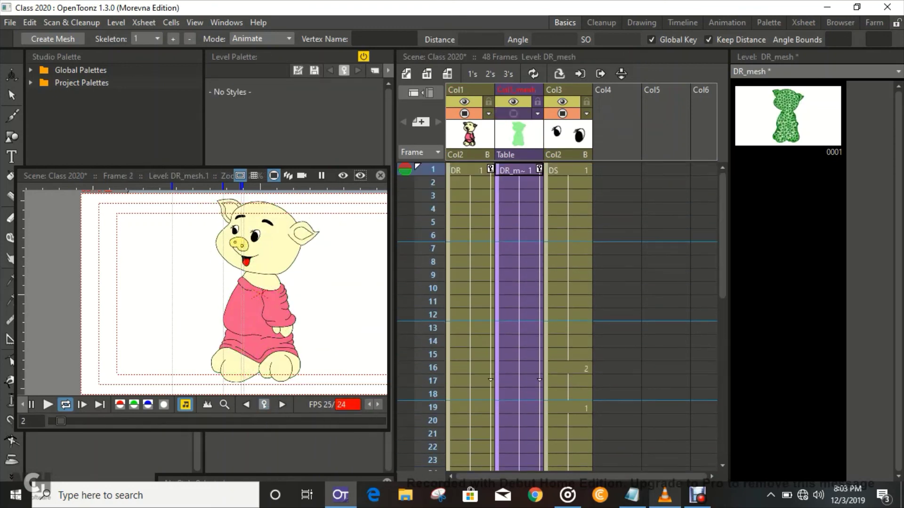